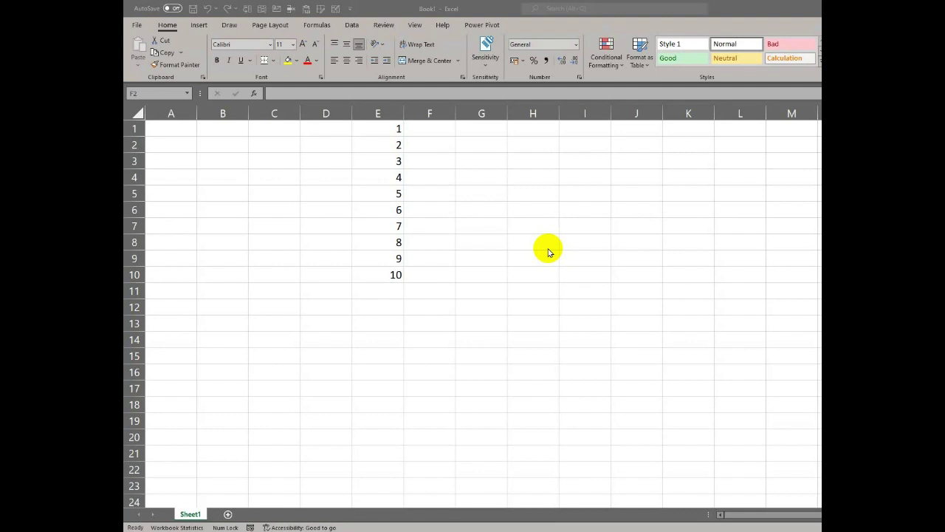
Change the Office theme to Black in the general Excel options and apply it
click(137, 25)
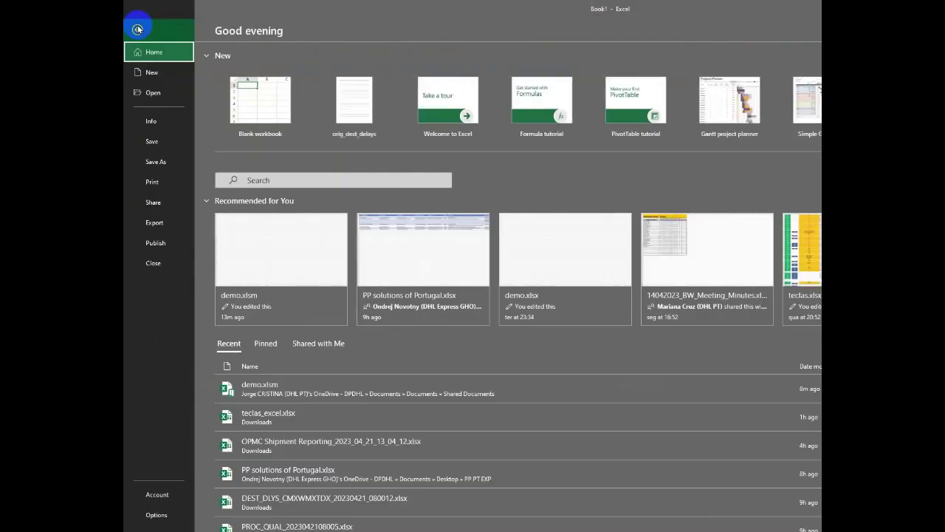
click(151, 513)
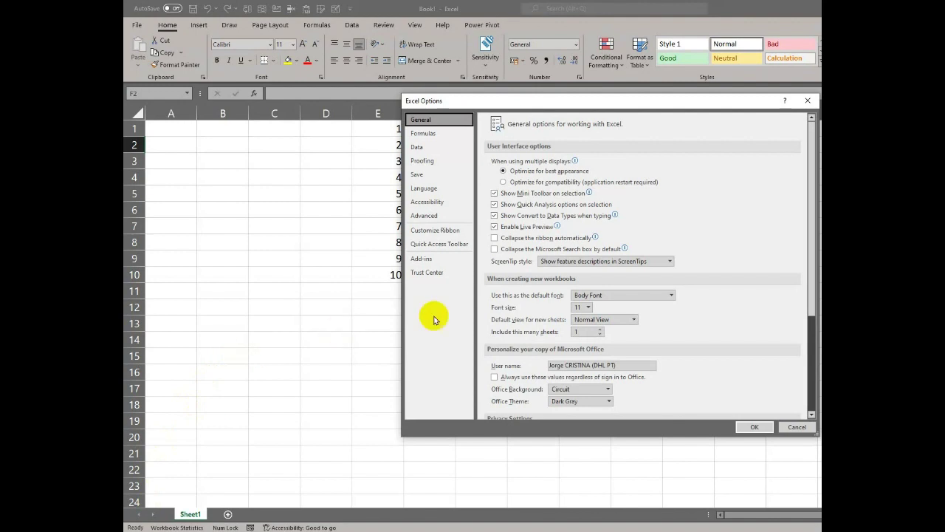
scroll(646, 269, down, 2)
scroll(646, 270, down, 1)
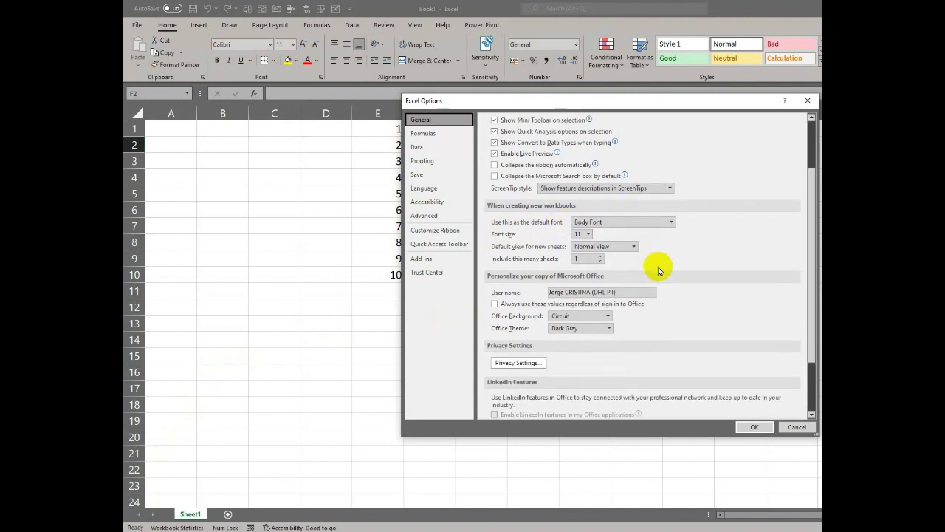
click(609, 329)
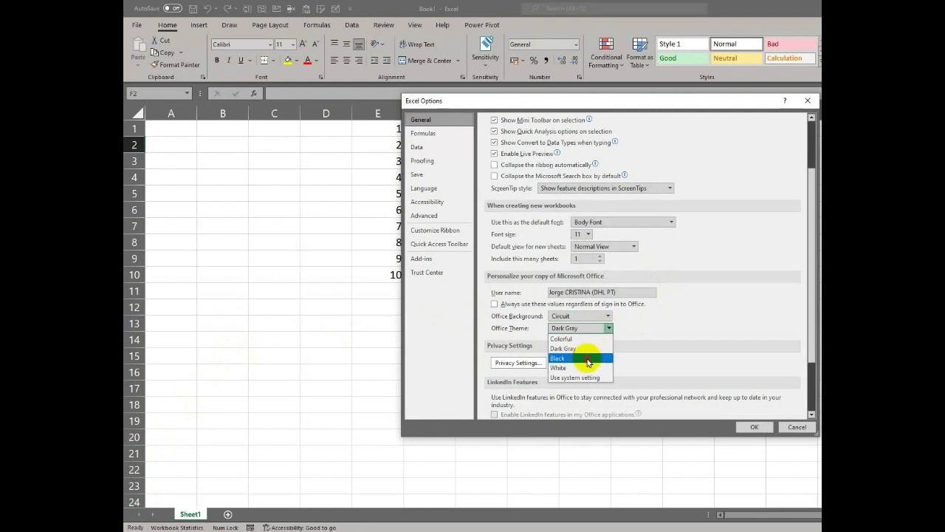
click(589, 359)
click(738, 427)
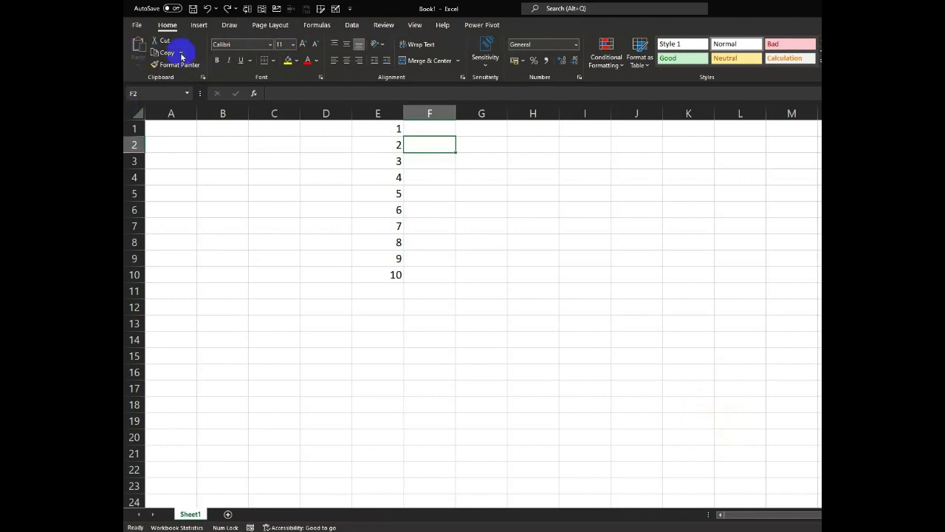
Examine the system separators setting in the advanced options and the Trust Center page, and discard the options without saving
click(138, 24)
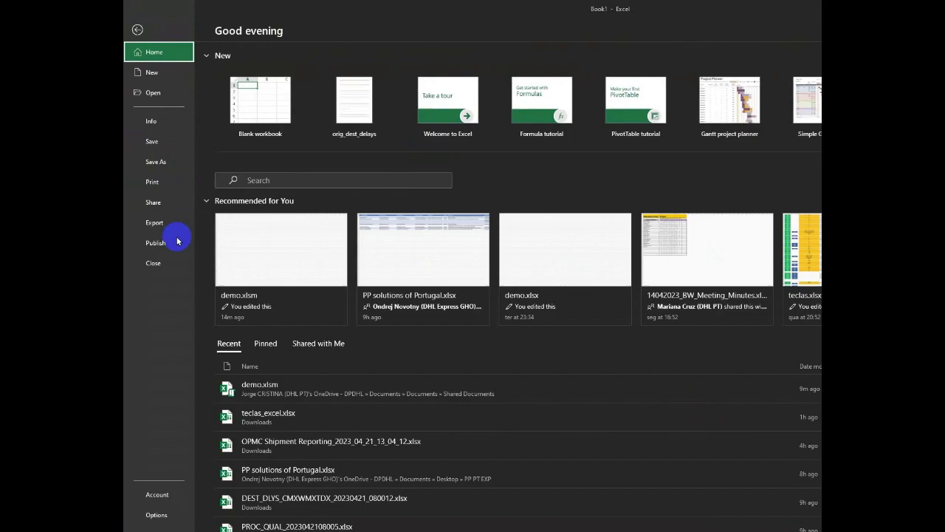
click(157, 515)
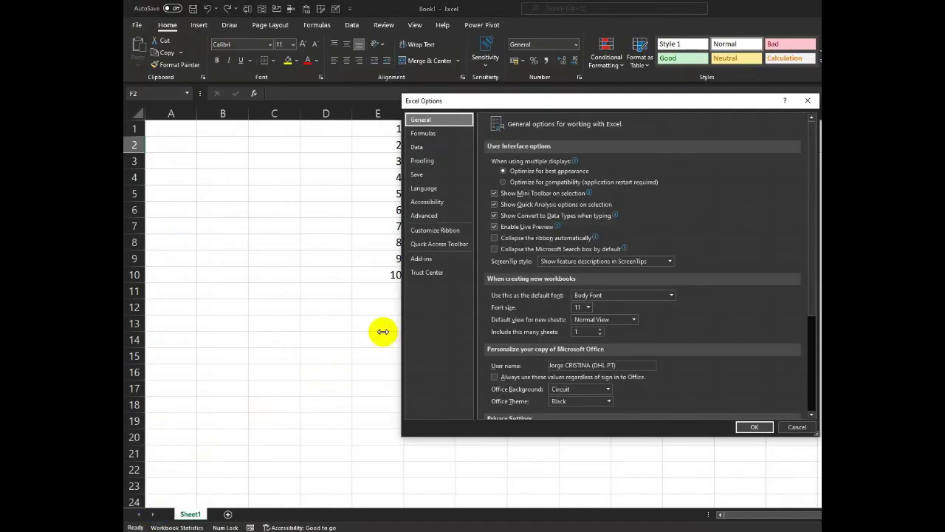
click(436, 215)
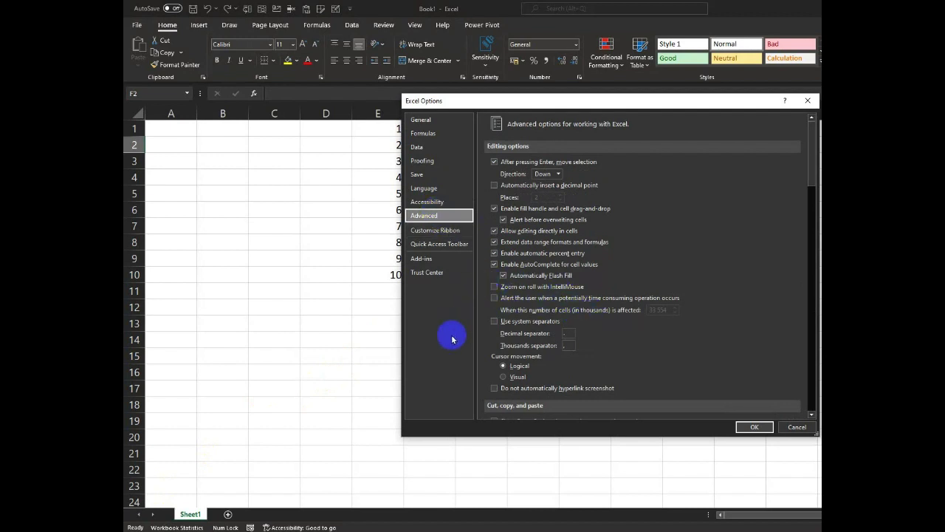
click(503, 323)
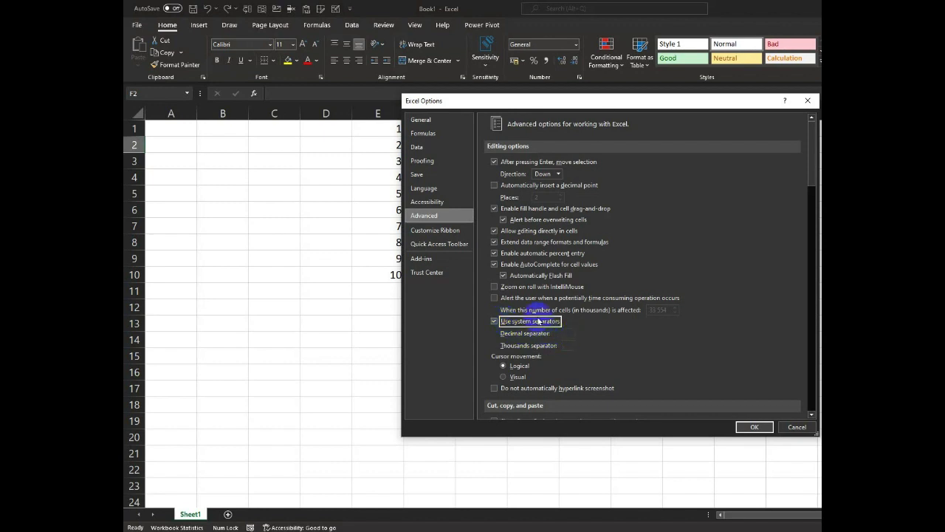
click(539, 321)
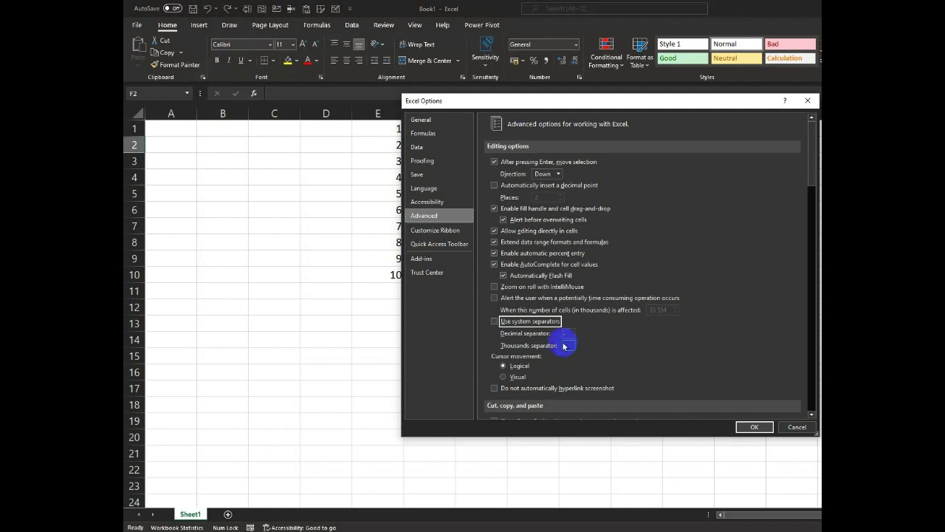
click(441, 273)
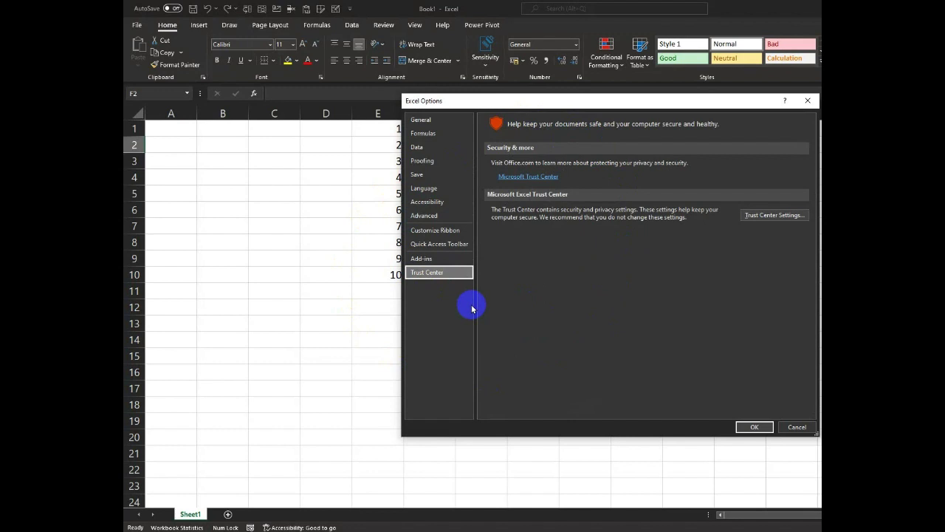
click(791, 429)
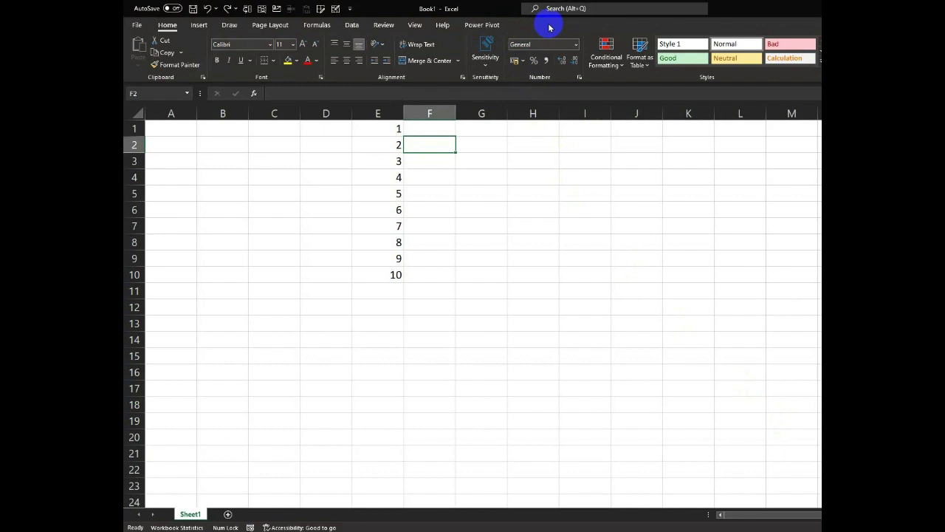
right_click(549, 27)
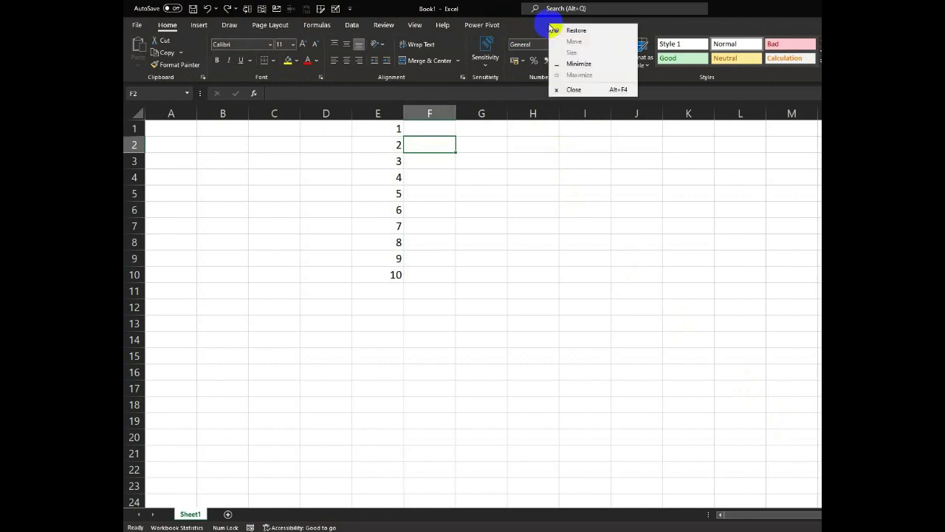
click(475, 10)
right_click(475, 10)
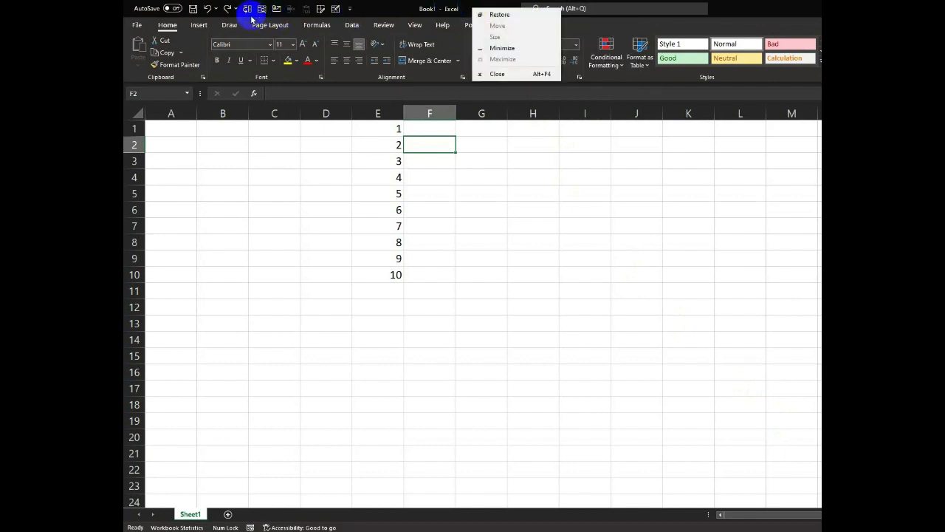
click(138, 22)
Enable the Developer tab among the main tabs in the ribbon customization, keeping View enabled, and apply the options
click(138, 25)
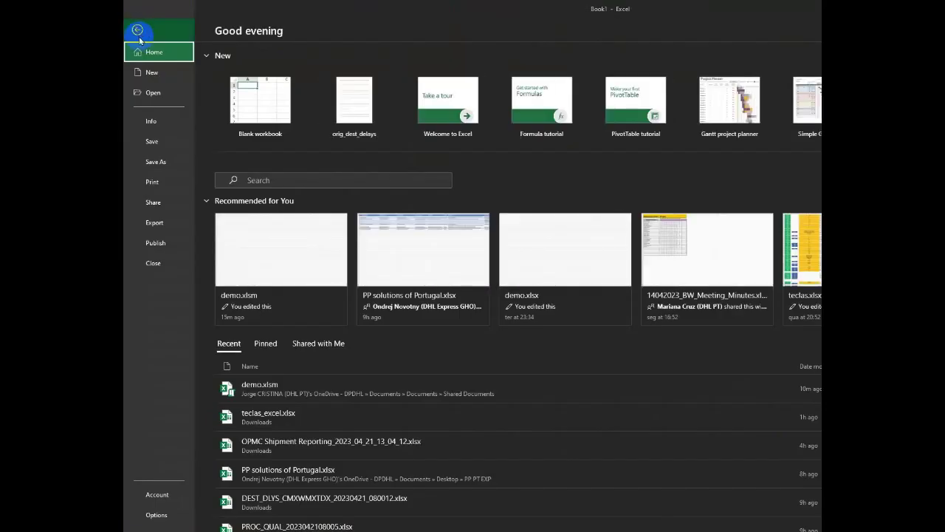
click(146, 516)
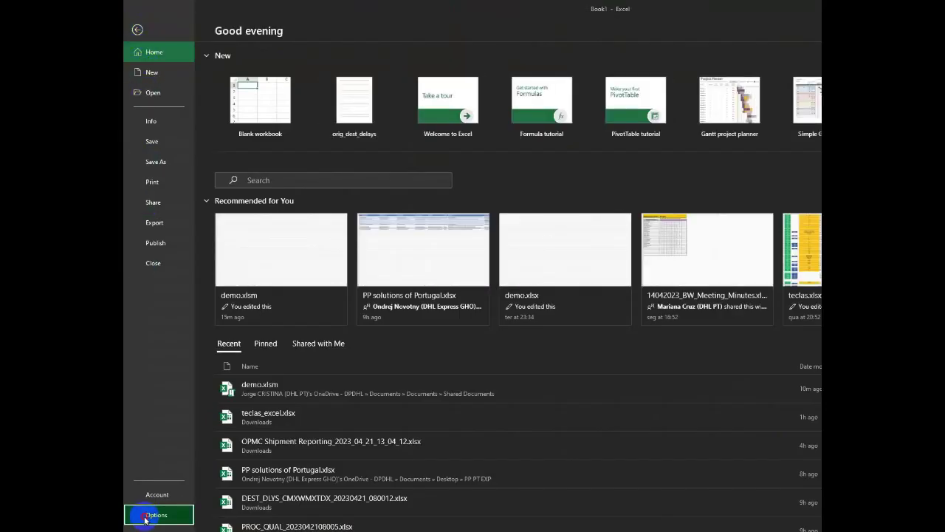
click(439, 244)
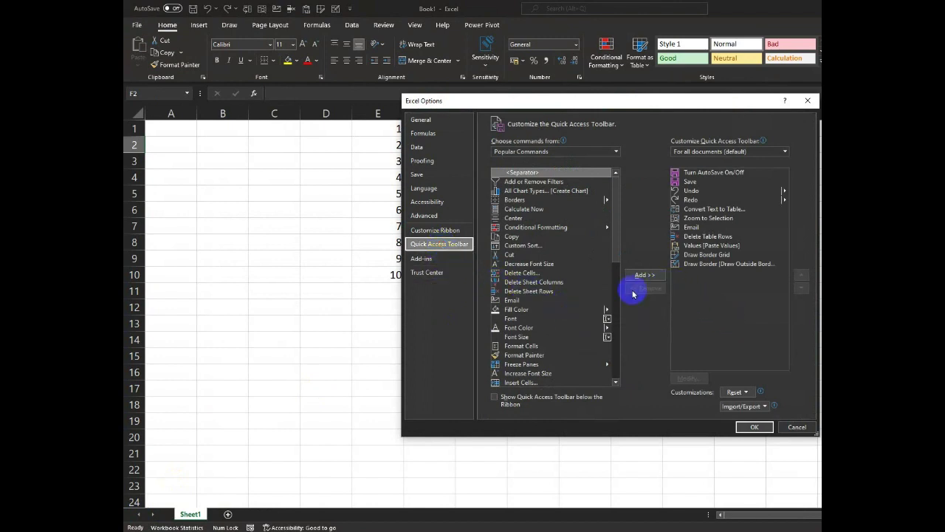
click(435, 229)
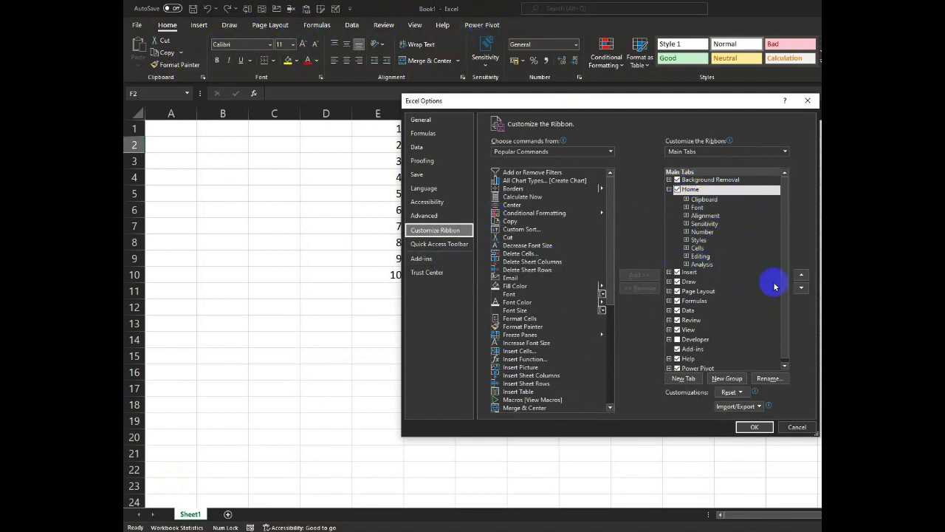
scroll(776, 286, down, 1)
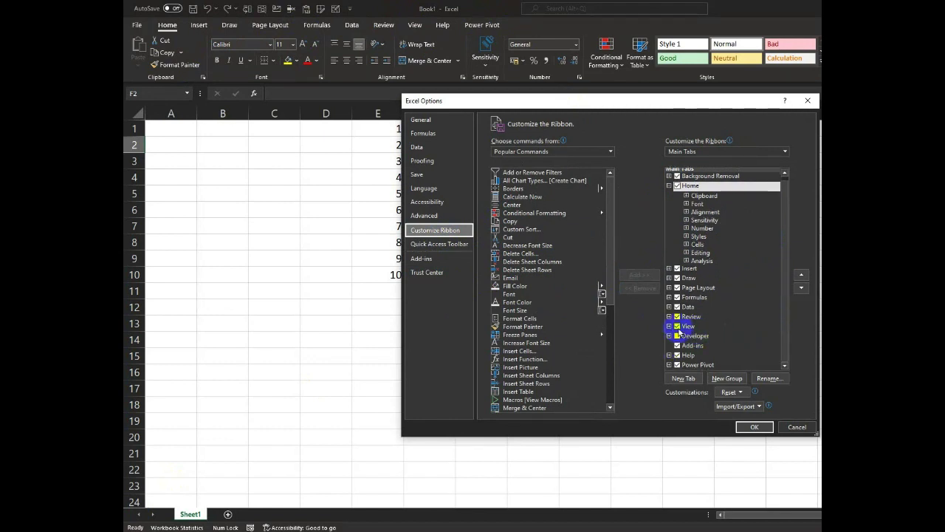
click(678, 335)
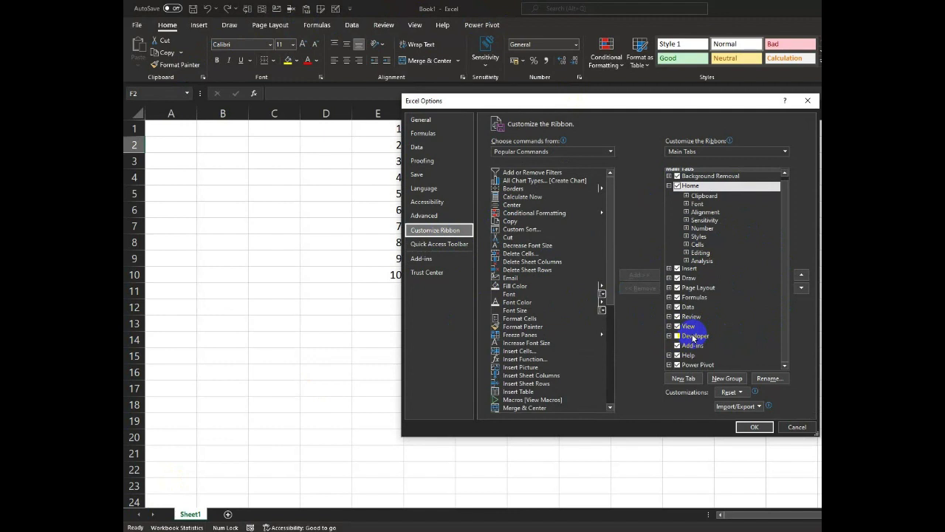
click(693, 337)
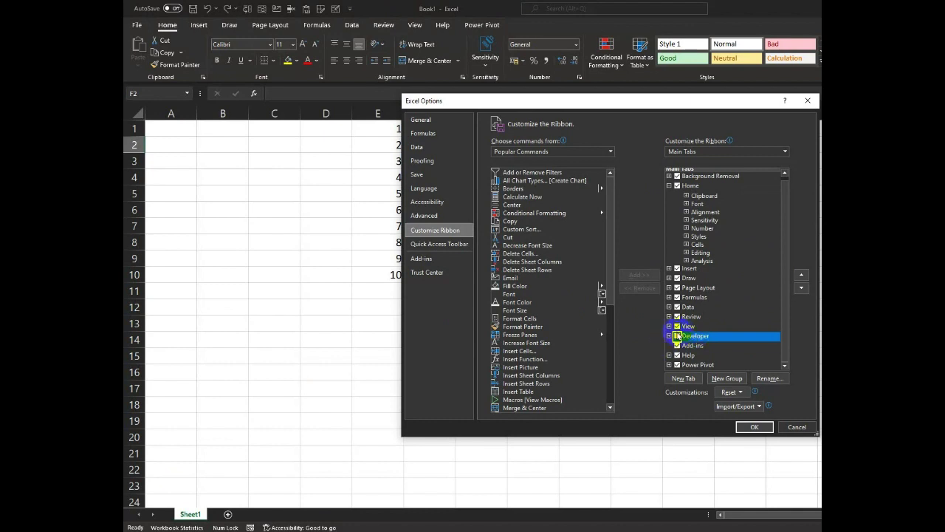
click(682, 329)
click(670, 336)
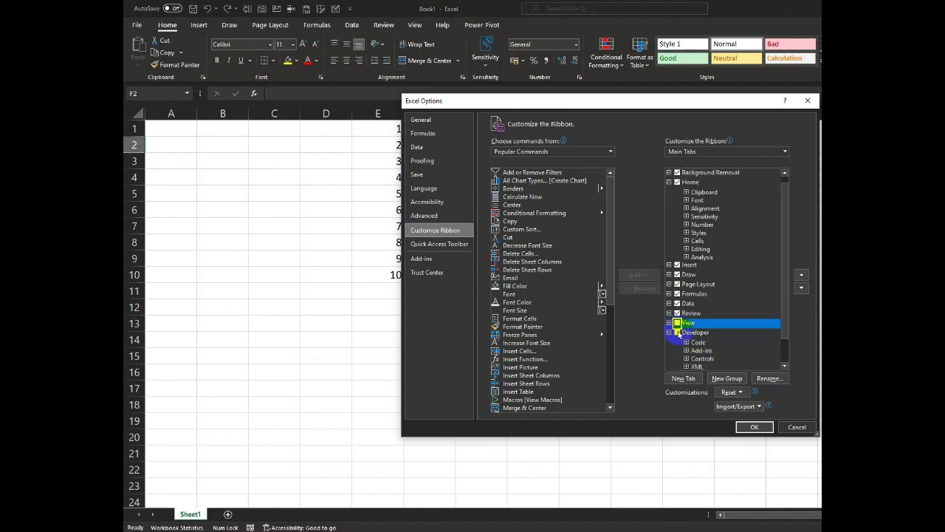
click(677, 332)
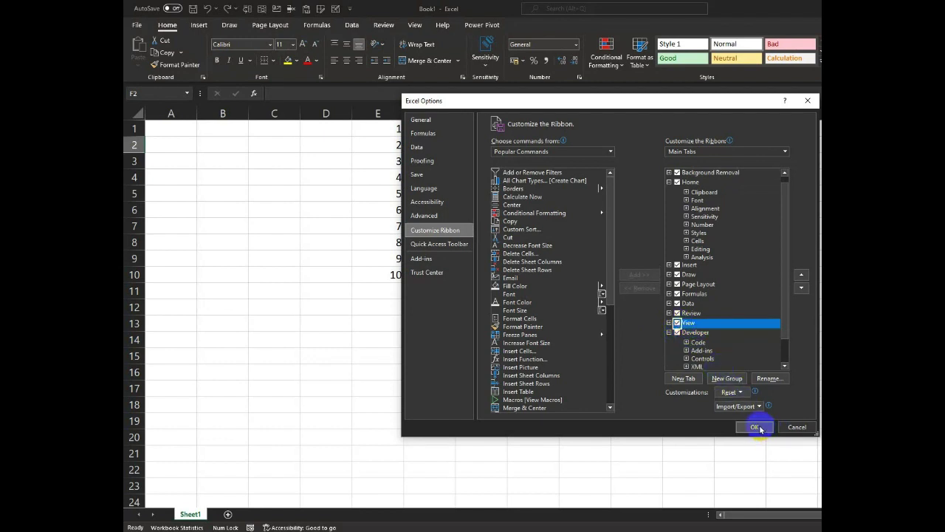
click(756, 427)
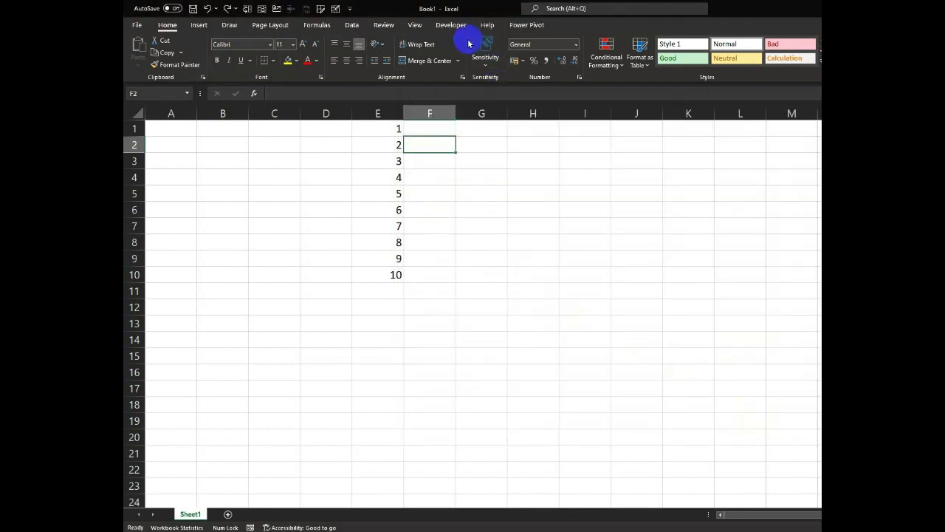
Review the VBA macro settings under the Developer tab's macro security and close the Trust Center
click(452, 25)
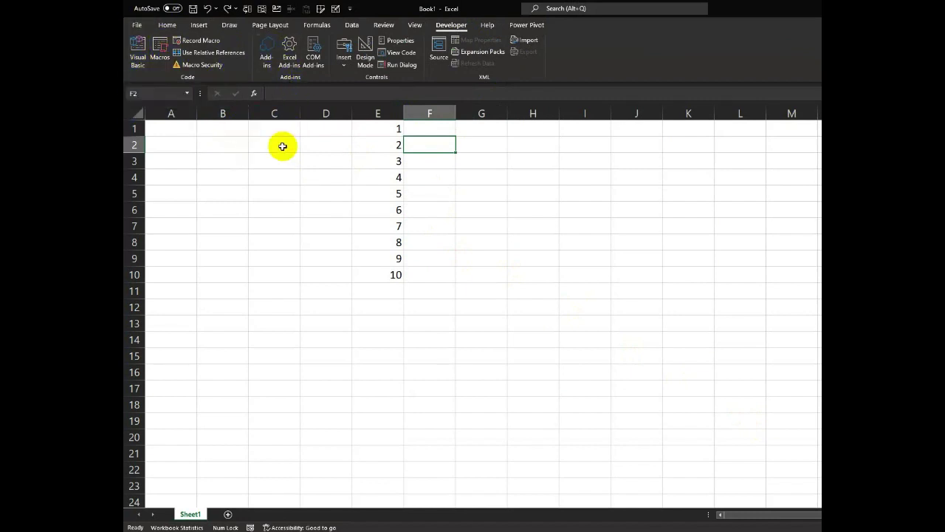
click(215, 67)
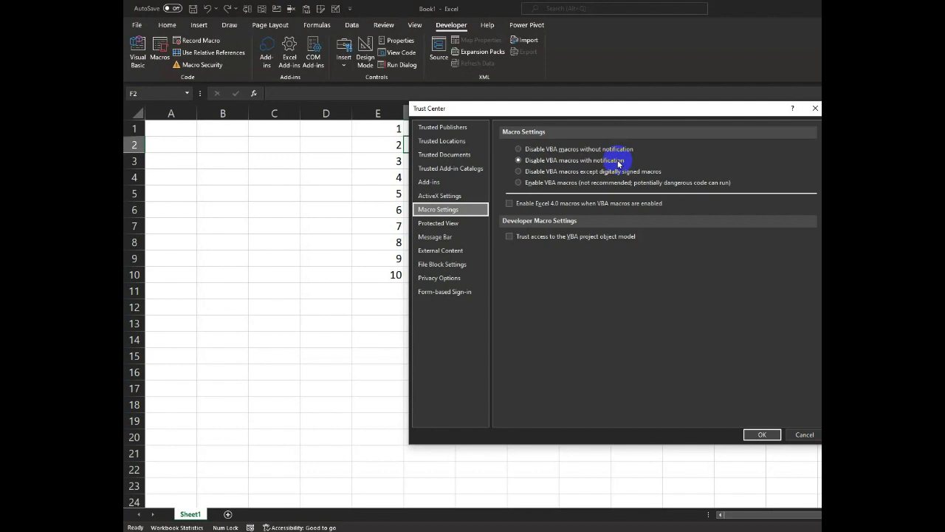
click(766, 434)
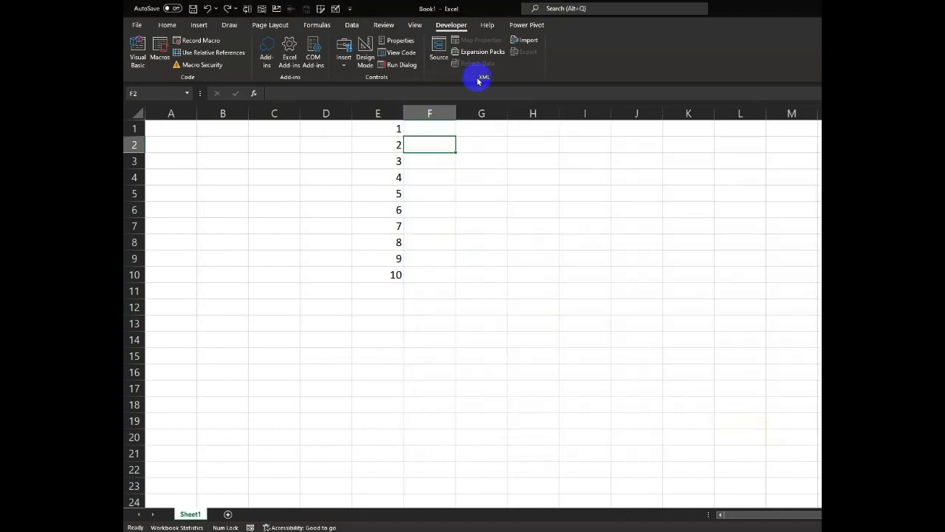
Examine the workbook saving options, including AutoRecover, default file locations and cache settings
click(133, 27)
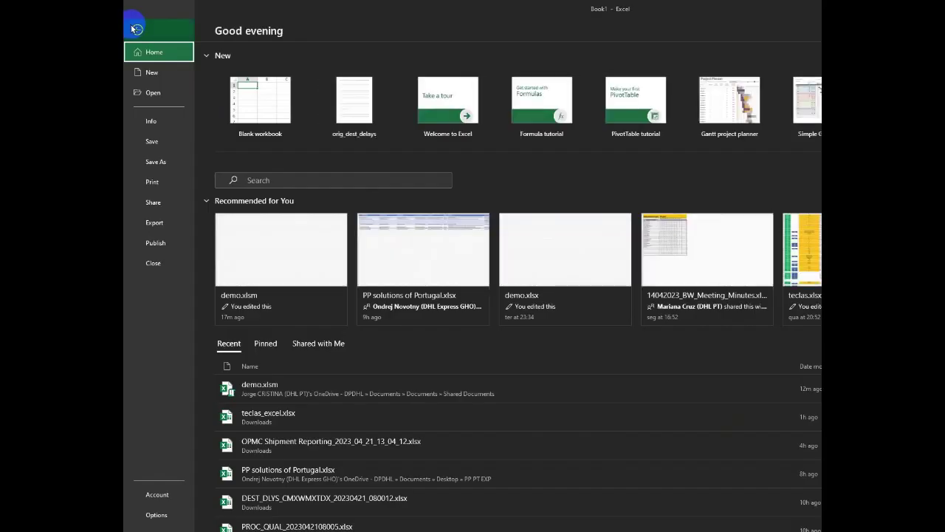
click(158, 520)
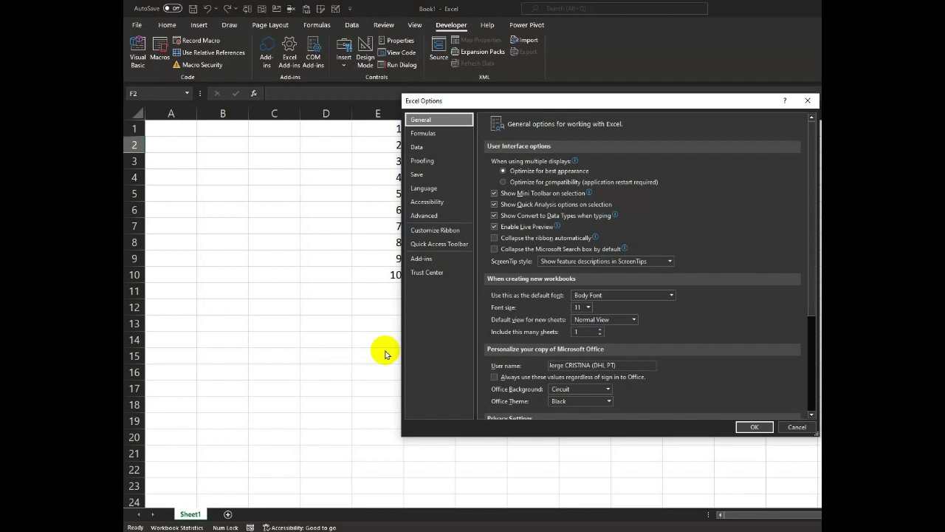
click(444, 180)
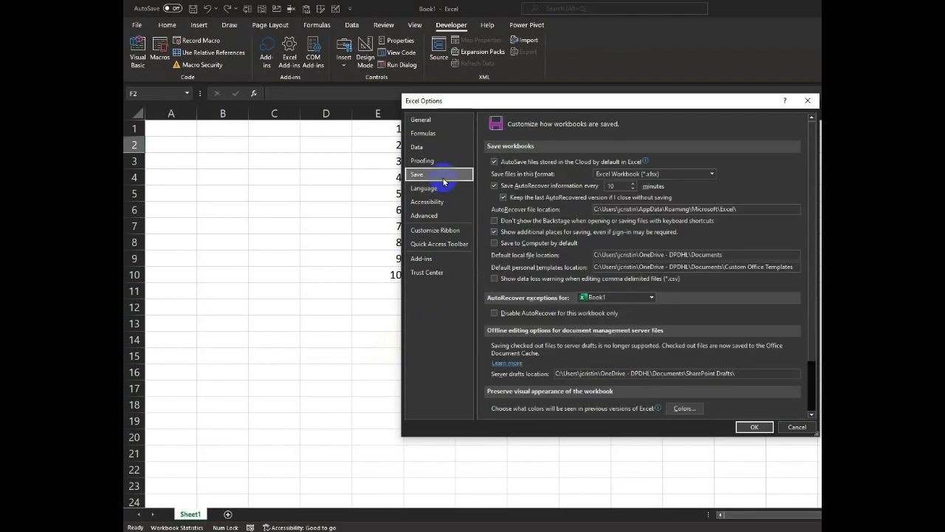
mouse_move(811, 369)
mouse_down()
mouse_move(810, 385)
mouse_move(808, 375)
mouse_up()
click(432, 180)
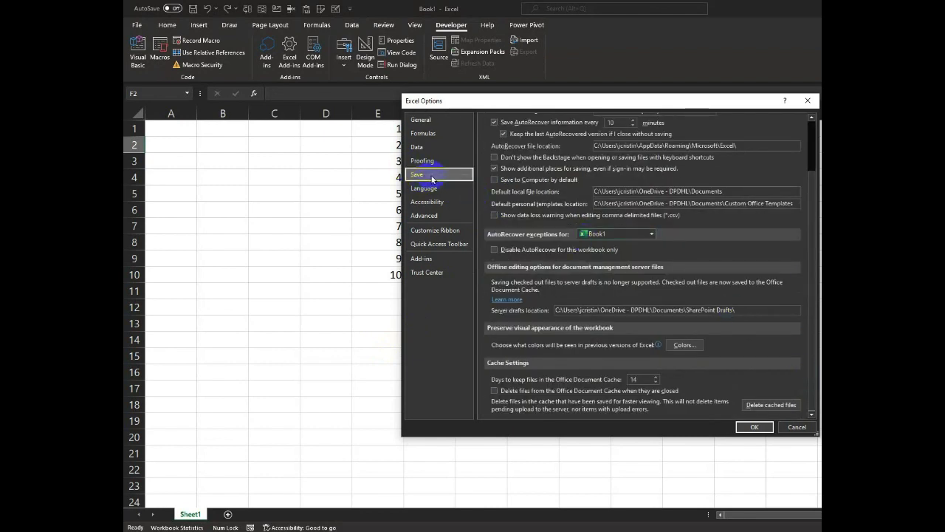
click(567, 400)
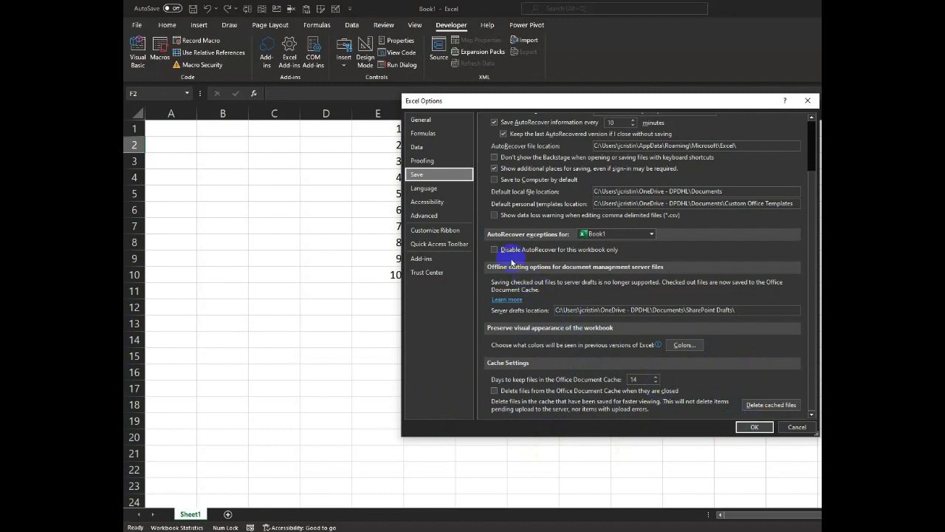
Set the Office theme to Dark Gray in the general options and apply the change
click(418, 120)
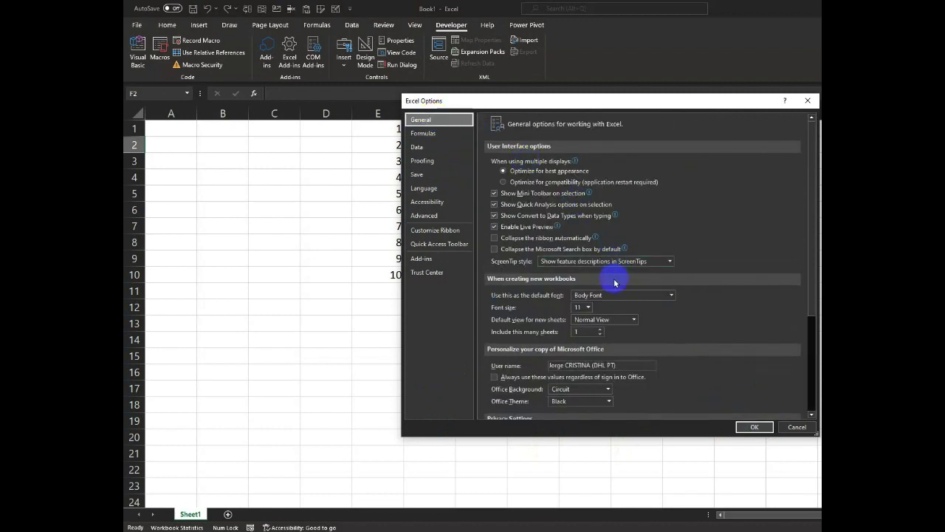
scroll(609, 295, down, 2)
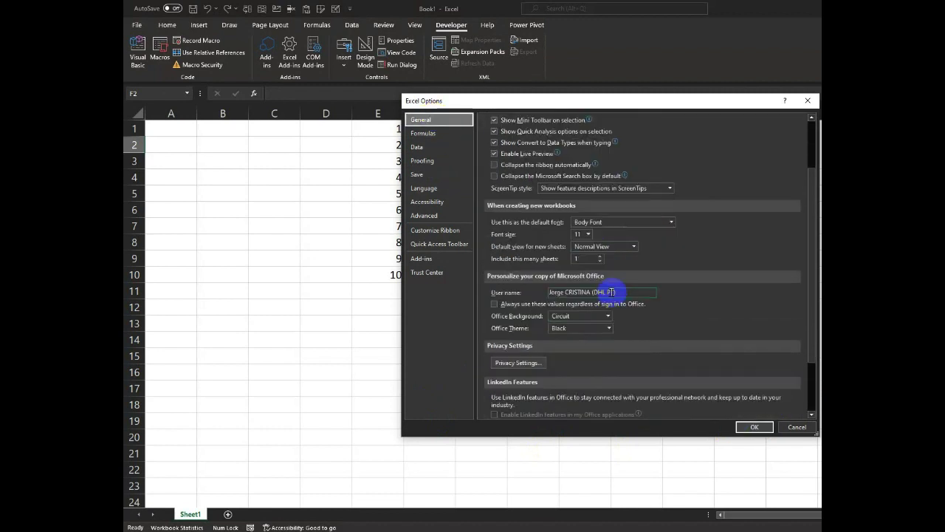
click(607, 328)
click(592, 353)
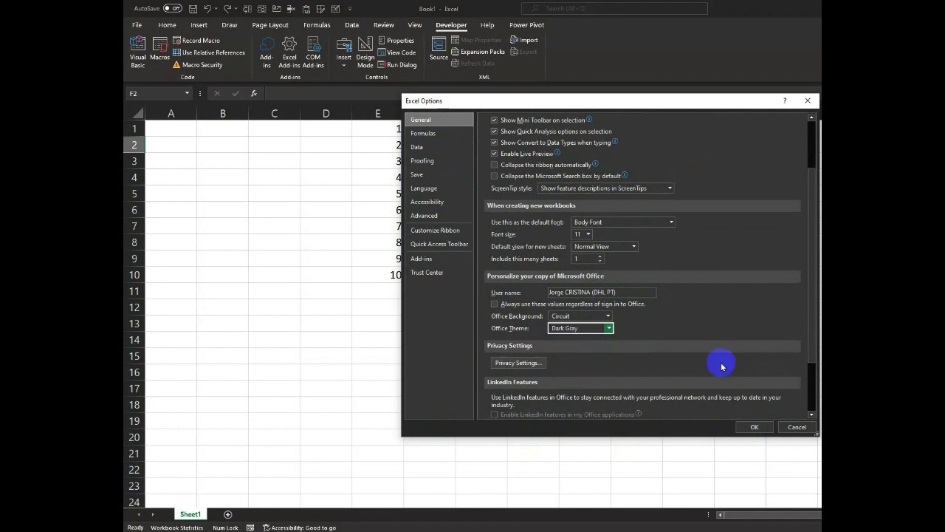
click(762, 424)
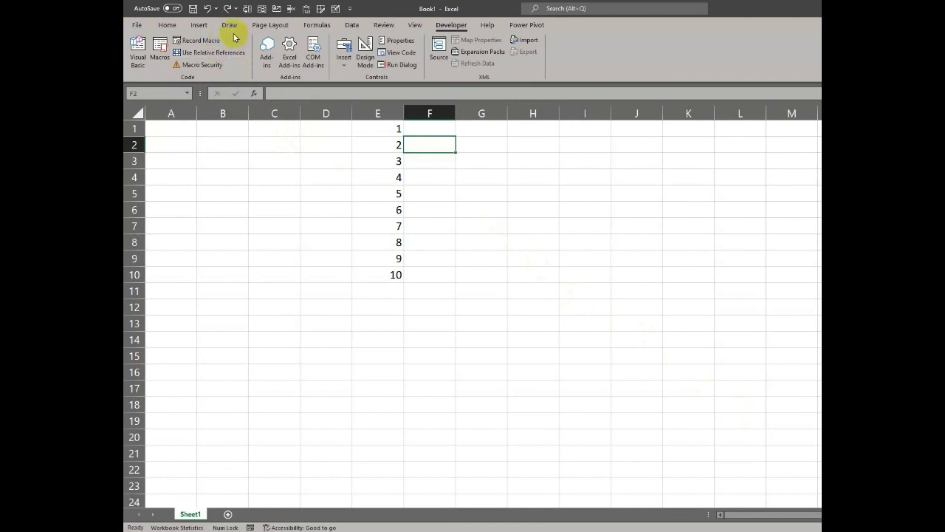
Insert a blank column before column E, which holds the numbers, and undo the insertion
click(164, 25)
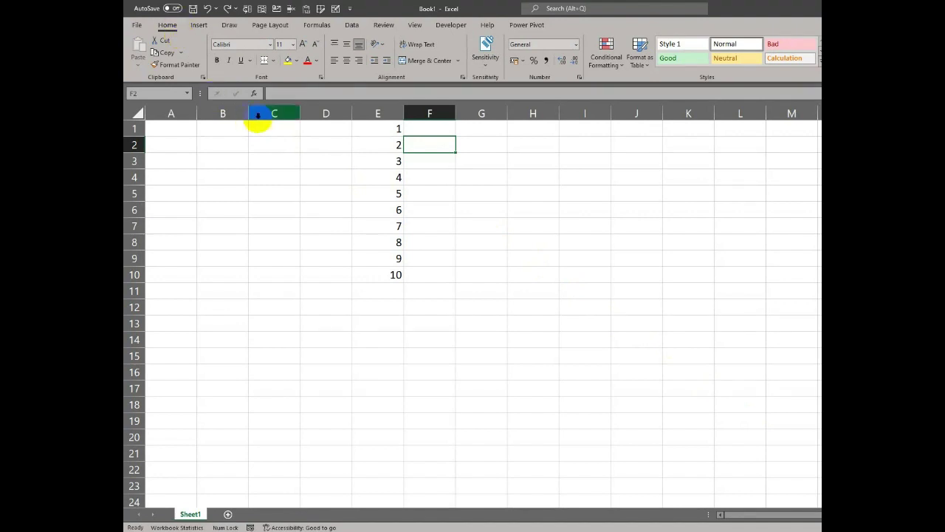
click(378, 112)
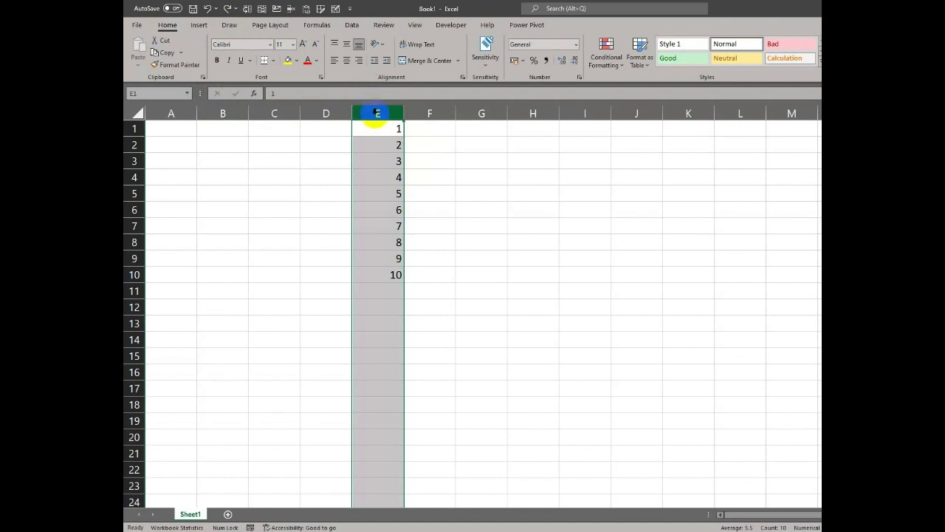
right_click(376, 113)
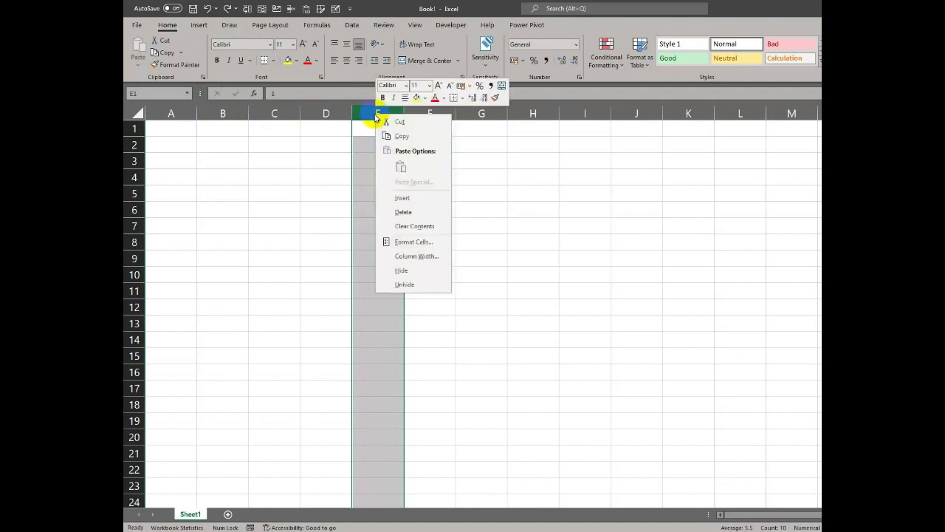
click(403, 197)
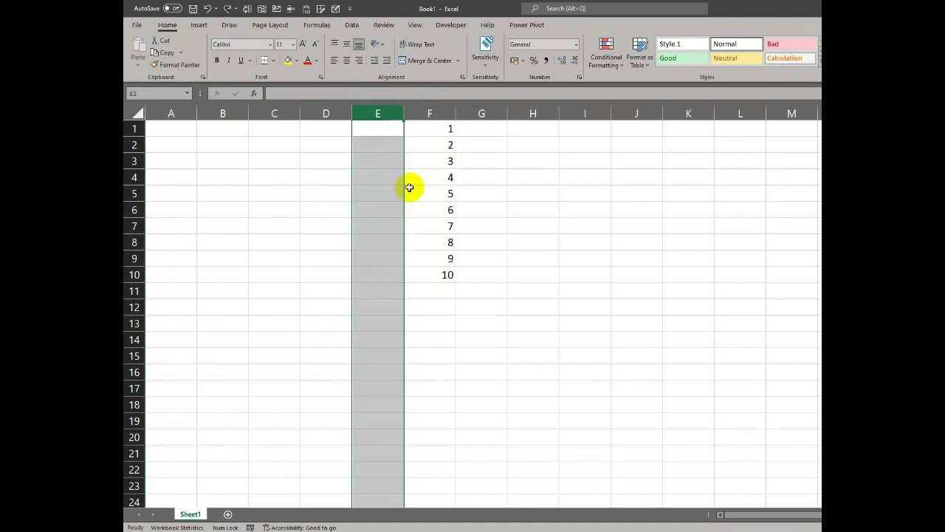
key(ctrl+z)
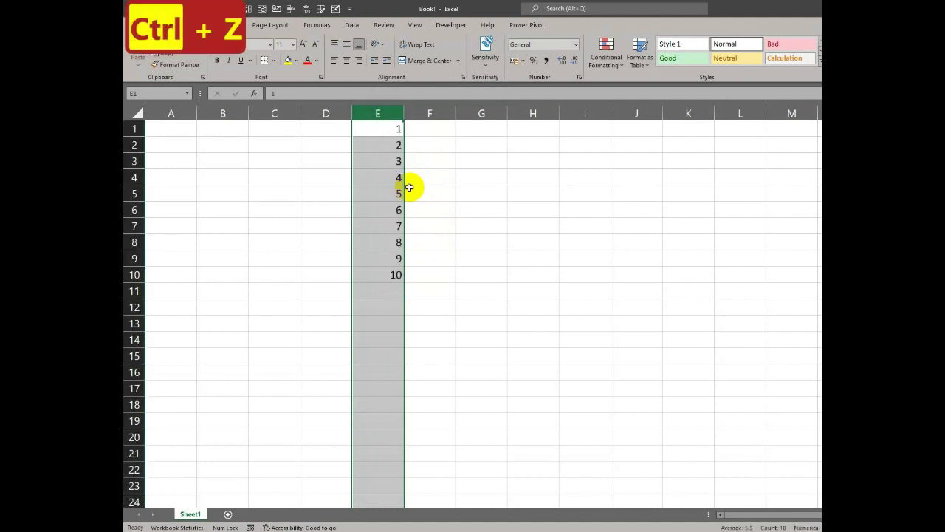
Insert a blank row above row 9 and undo the insertion
click(131, 258)
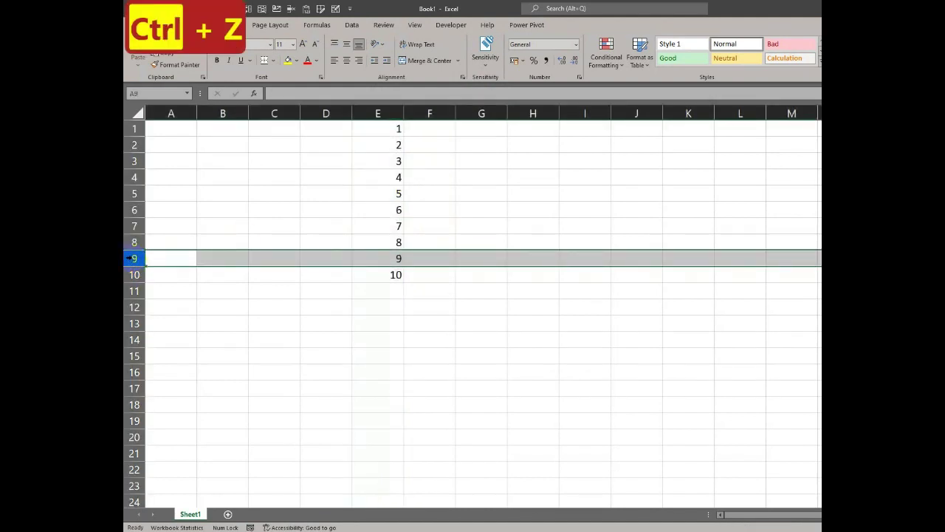
right_click(129, 257)
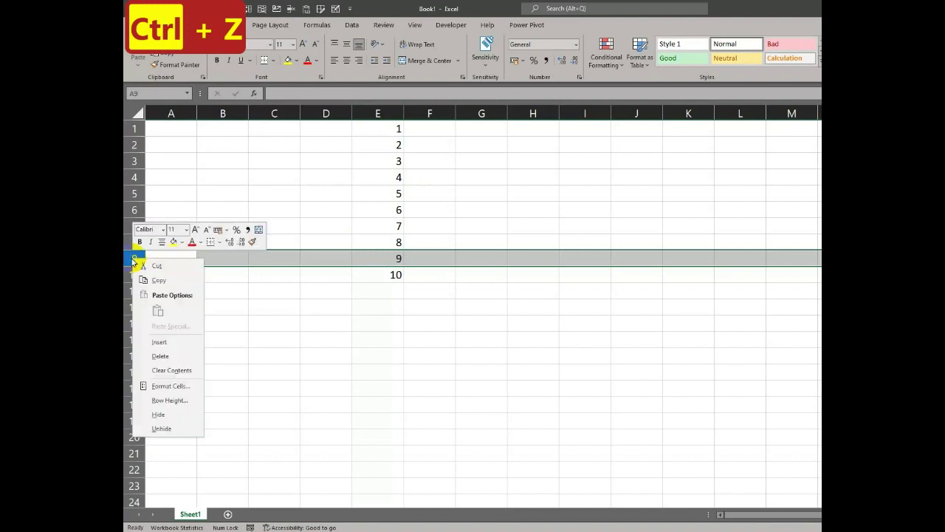
click(170, 342)
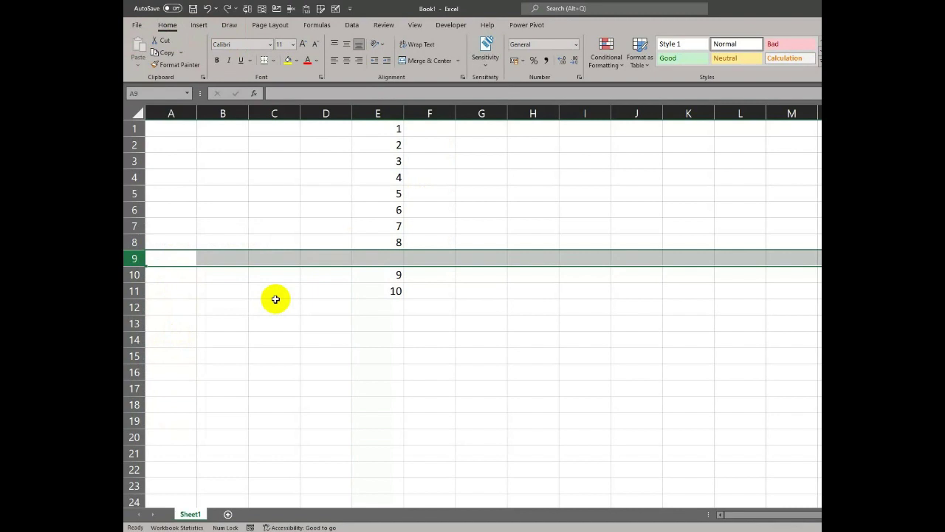
key(ctrl+z)
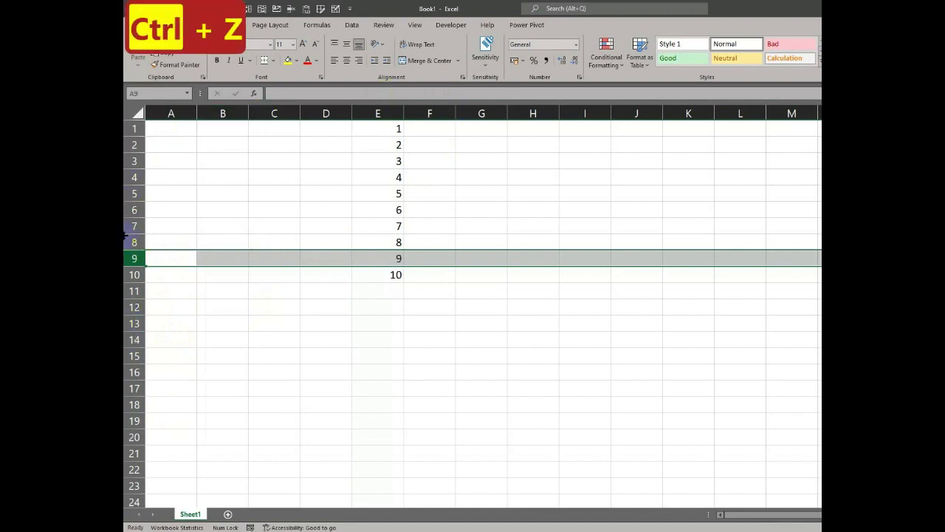
Select all cells of Sheet1, and clear that selection by selecting only cell C16
click(360, 115)
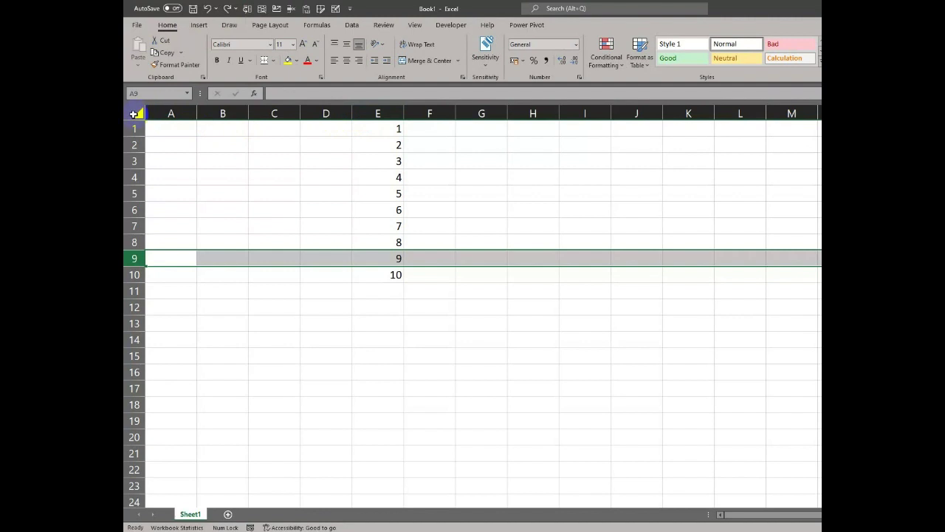
click(135, 113)
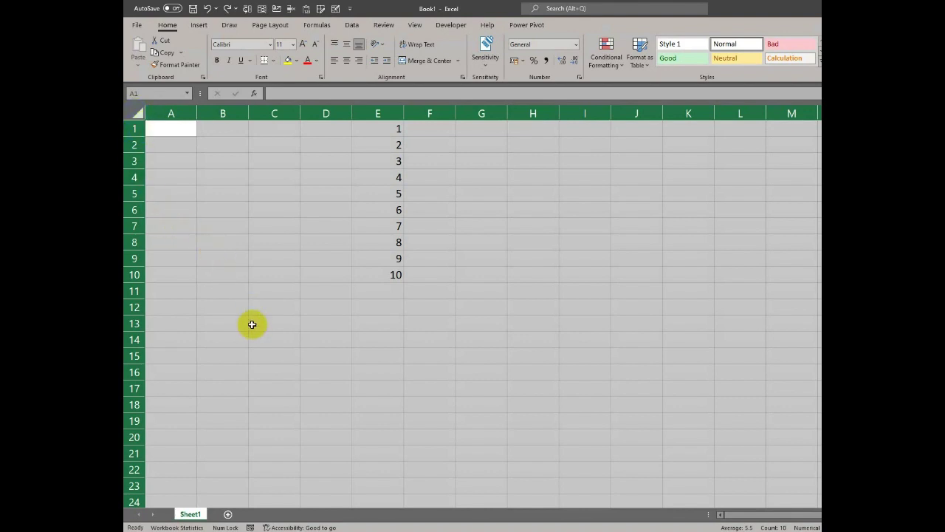
click(253, 372)
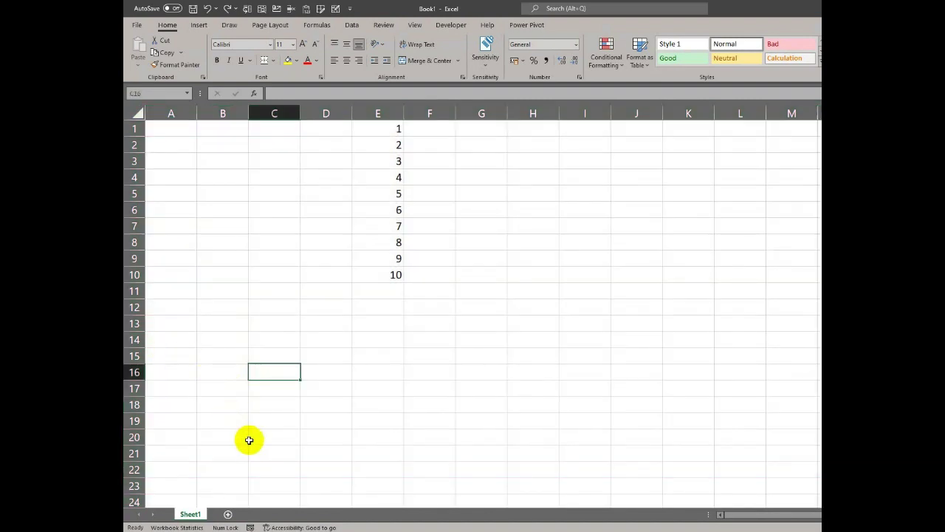
Add three new worksheets, Sheet2, Sheet3 and Sheet4, to the workbook
click(229, 517)
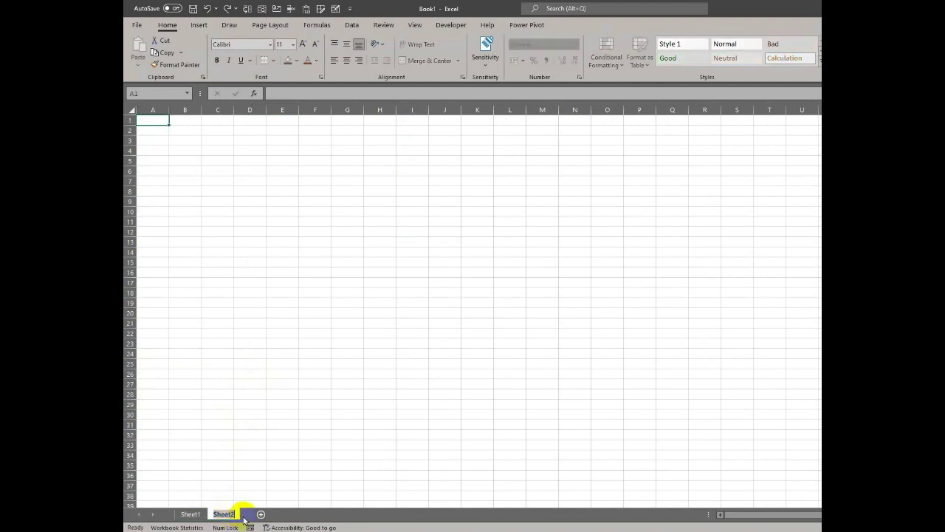
click(260, 514)
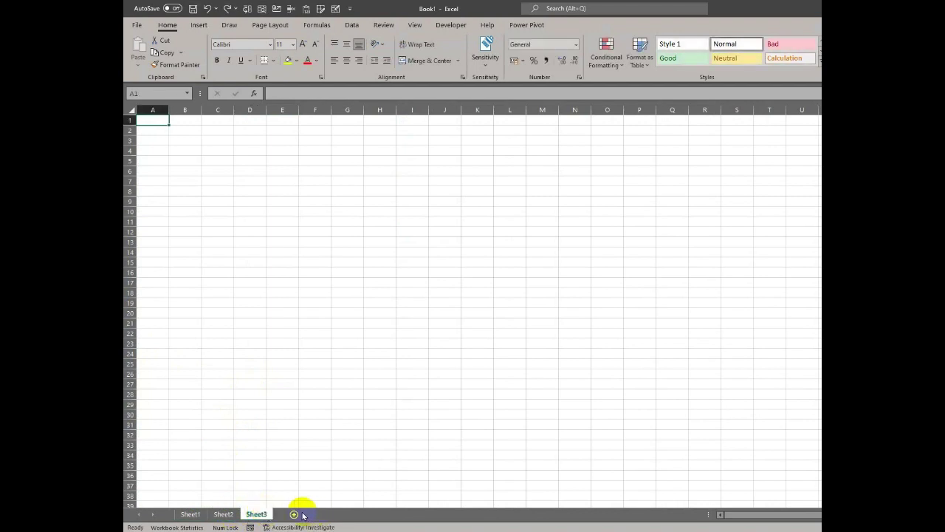
click(294, 514)
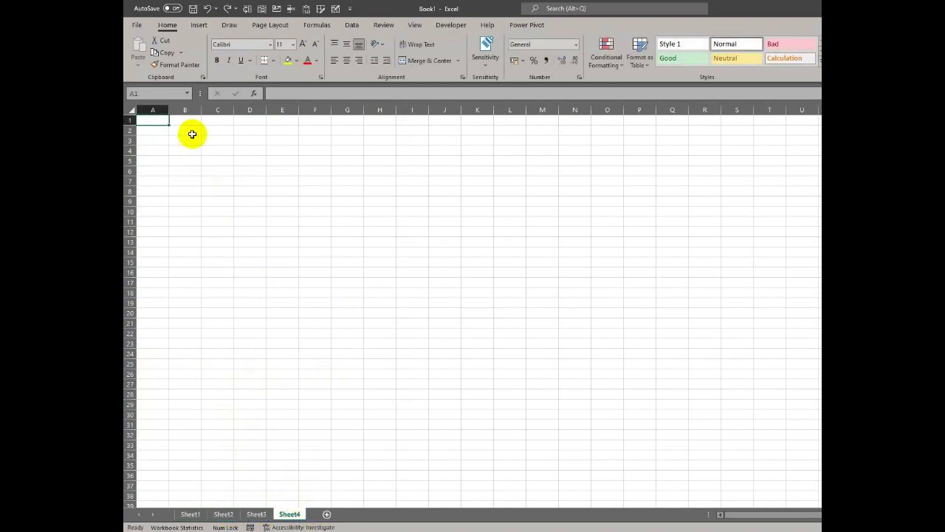
Copy the numbers in cells E1 to E10 on Sheet1
click(184, 515)
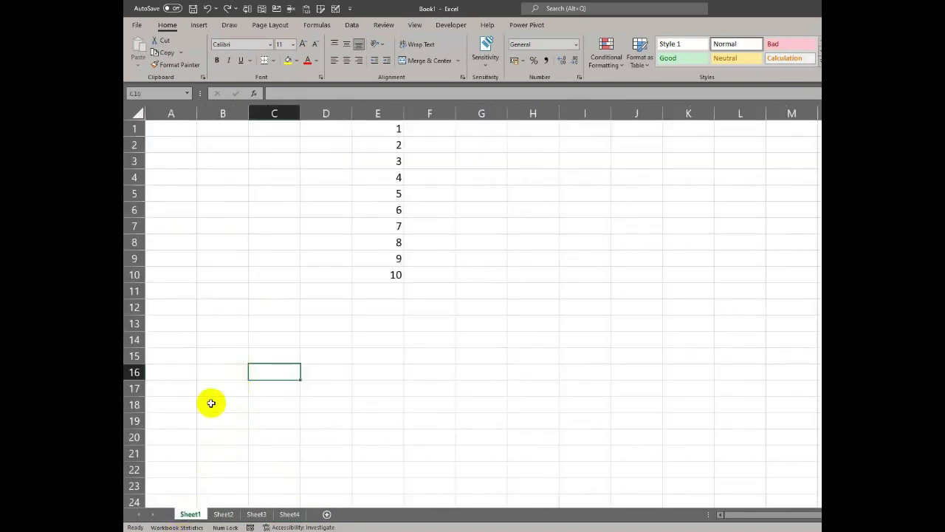
drag(373, 130, 399, 277)
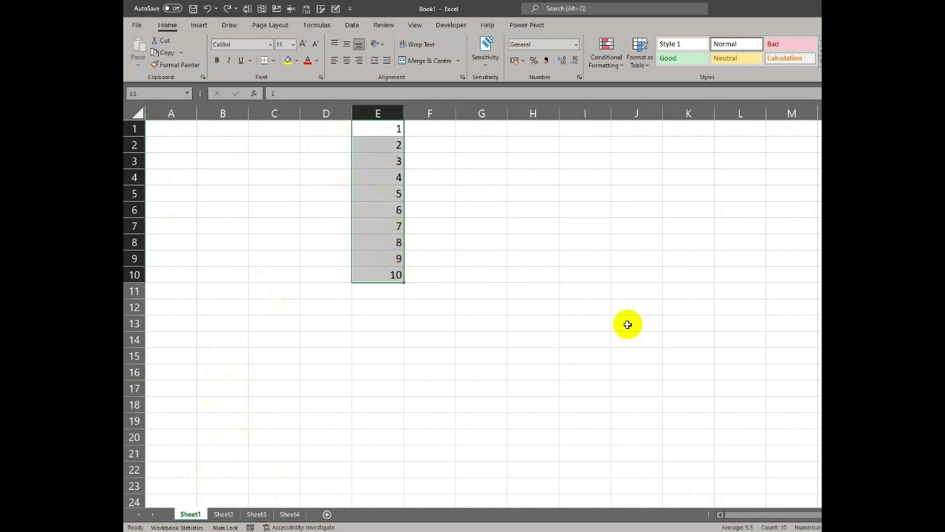
key(ctrl+c)
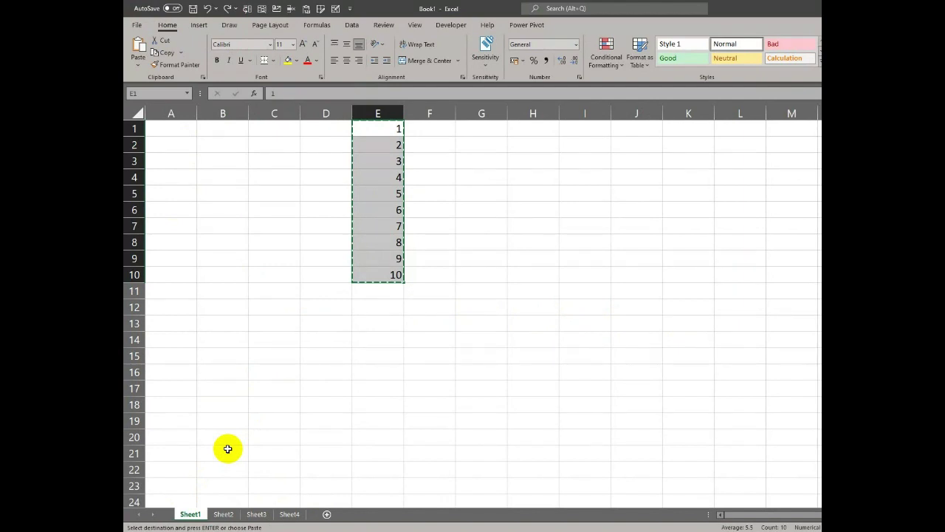
Group Sheet2, Sheet3 and Sheet4 and paste the copied numbers into all of them starting at cell C3
click(223, 514)
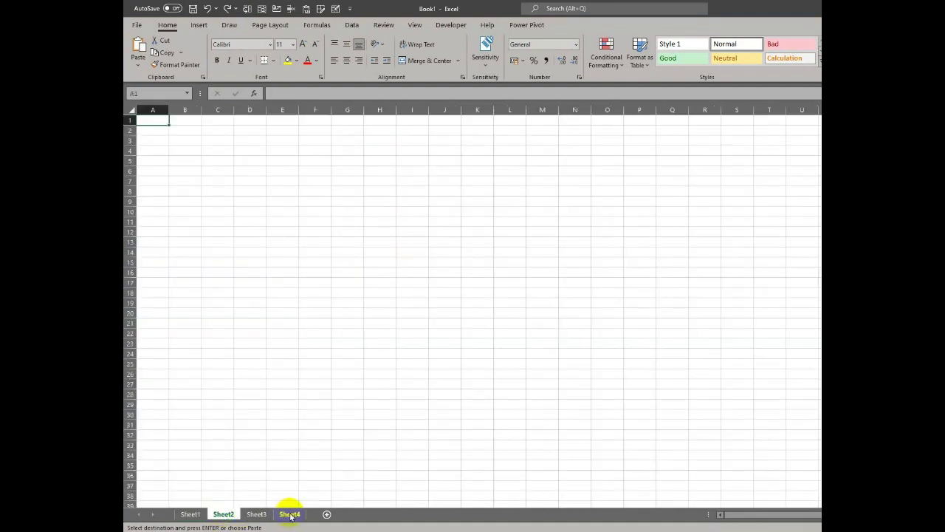
ctrl+click(257, 514)
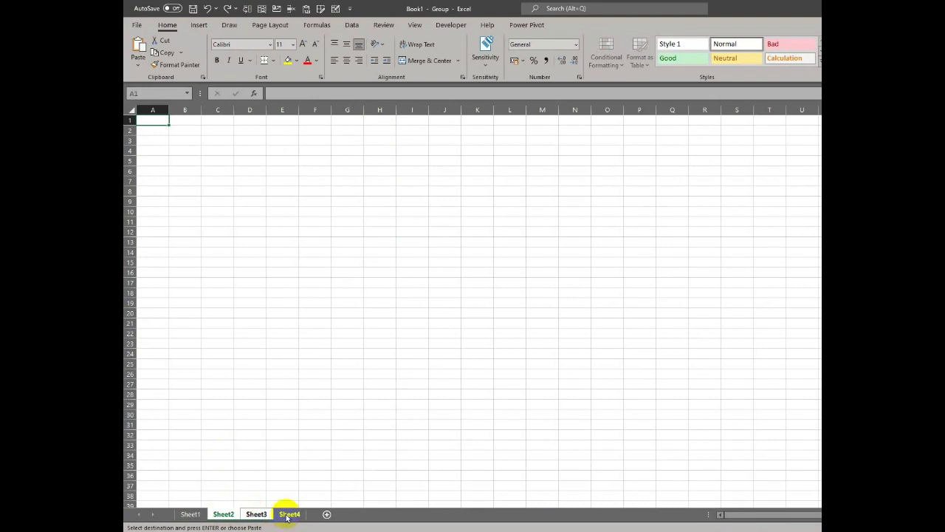
ctrl+click(287, 515)
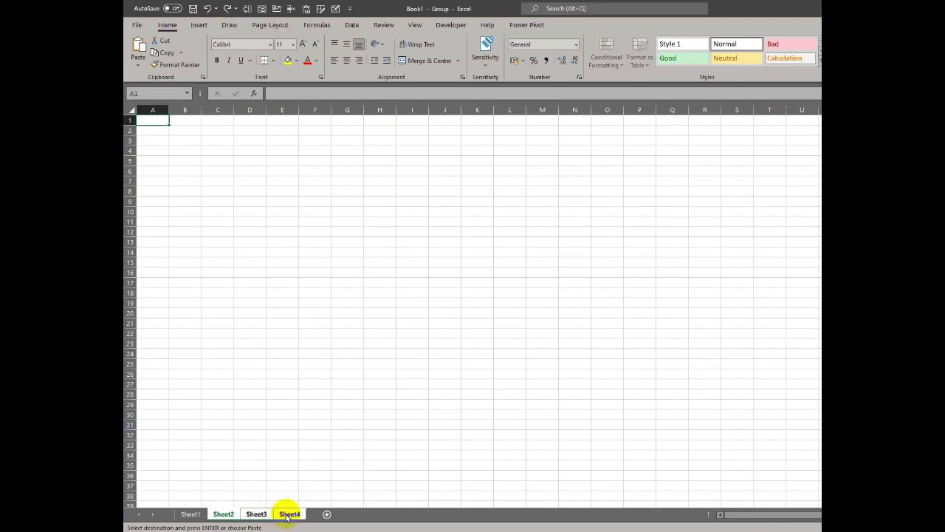
click(219, 142)
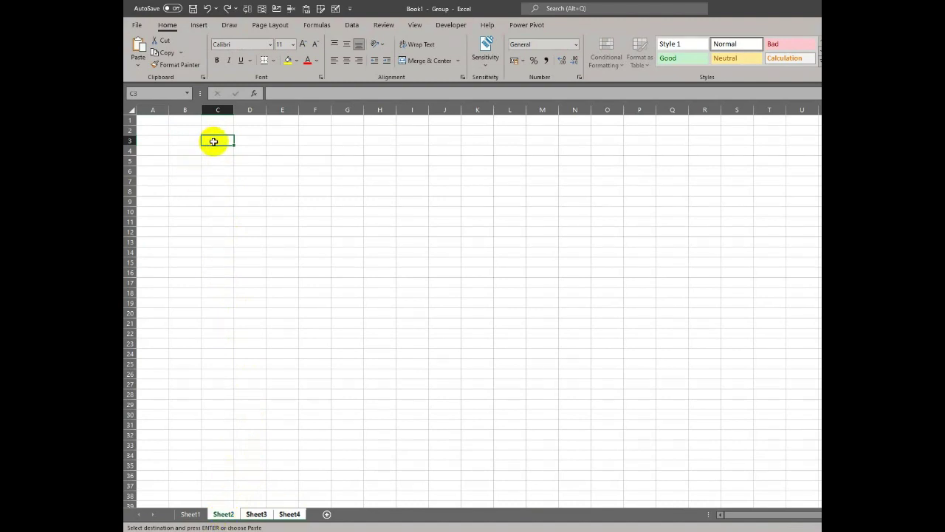
key(ctrl+v)
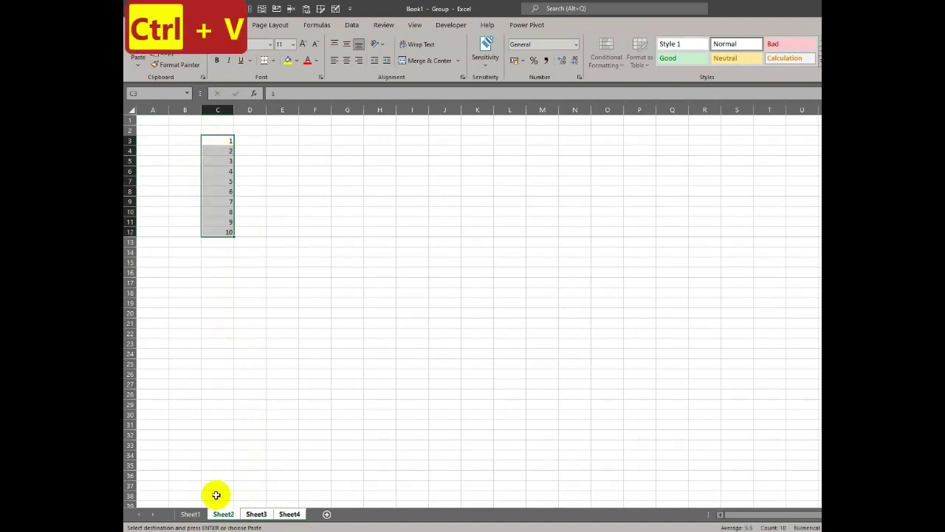
Ungroup the sheets and check the pasted numbers on Sheet2, Sheet3 and Sheet4
right_click(293, 515)
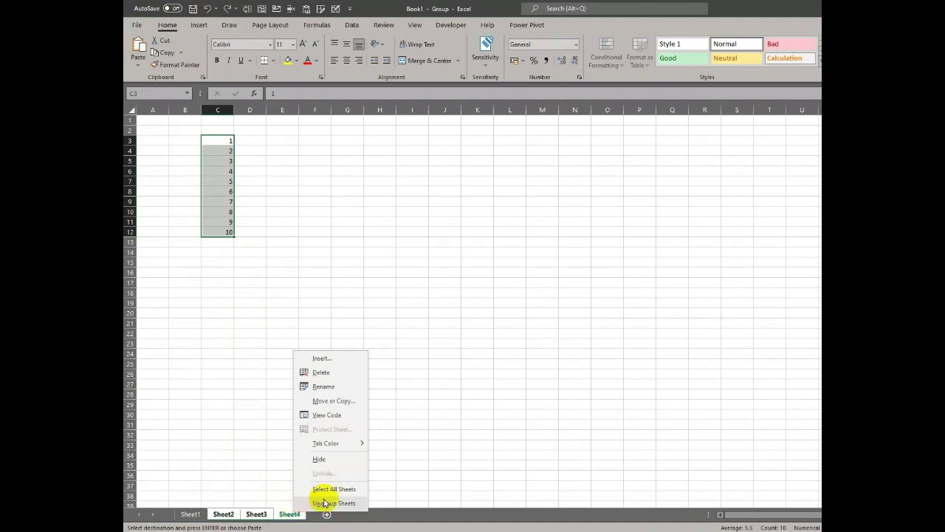
click(324, 500)
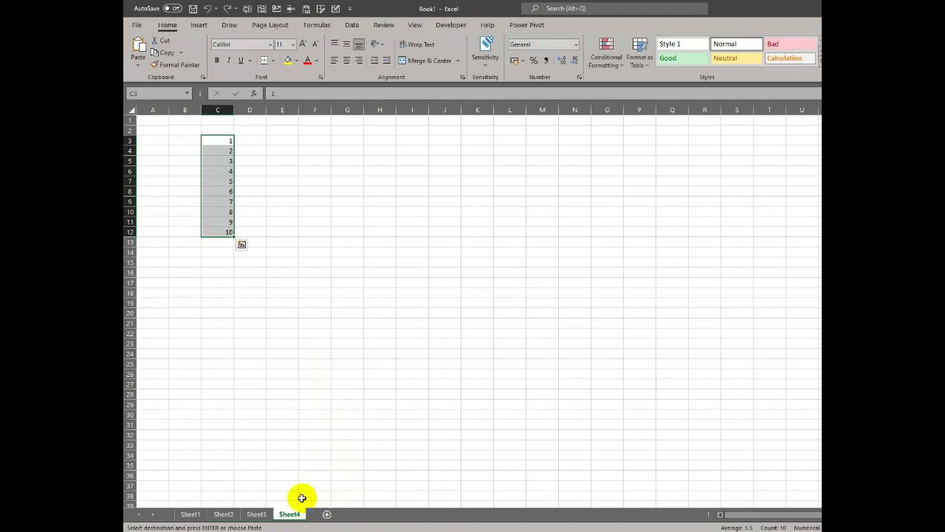
click(258, 515)
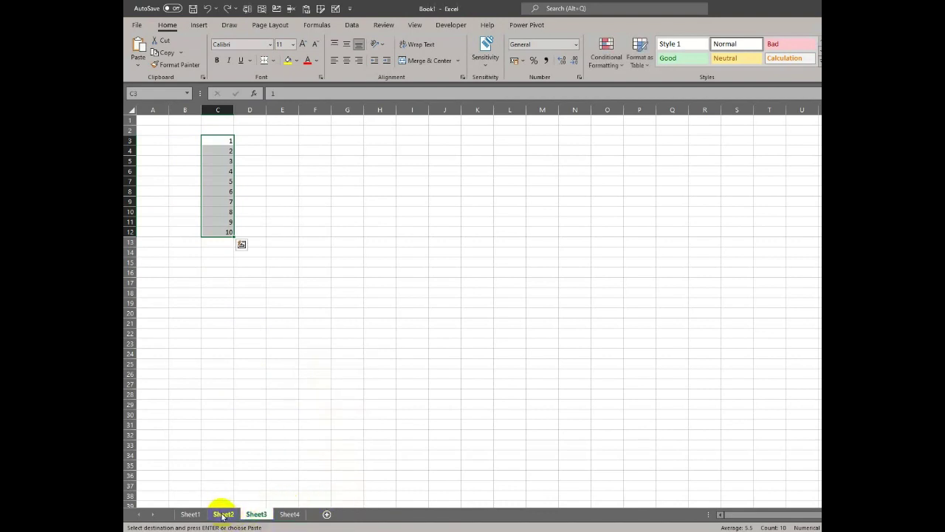
click(223, 515)
click(253, 514)
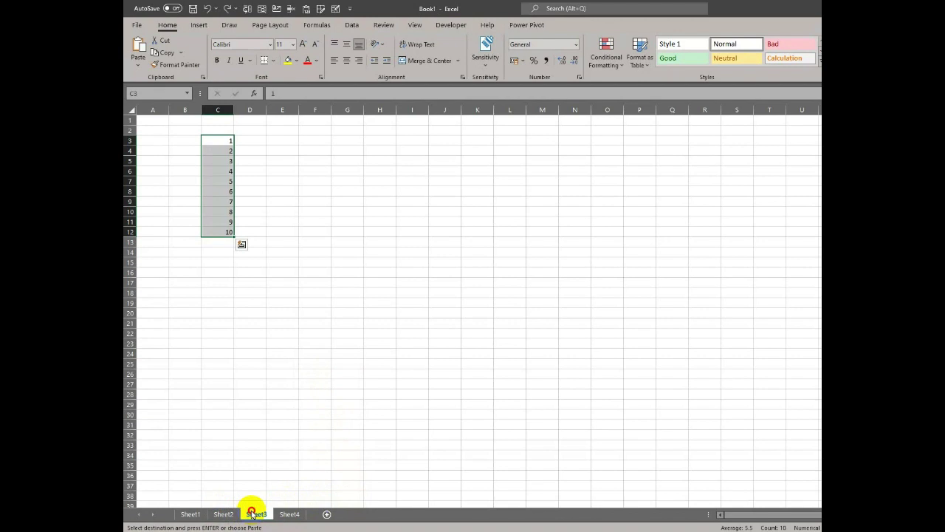
click(292, 514)
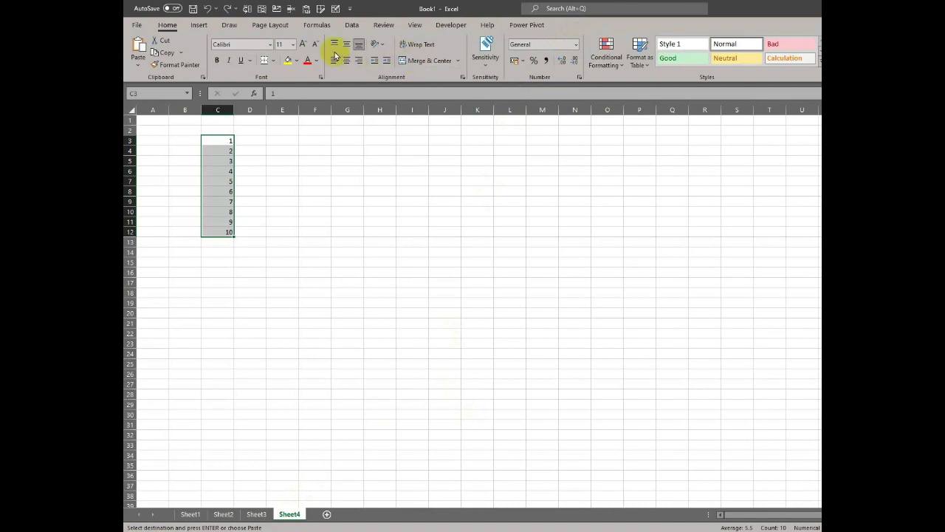
Look through the ribbon's command groups, including Review and Help, and return to the Home commands
scroll(342, 51, down, 2)
scroll(341, 52, down, 3)
scroll(342, 52, up, 5)
scroll(342, 51, down, 6)
scroll(344, 50, down, 4)
scroll(346, 51, up, 10)
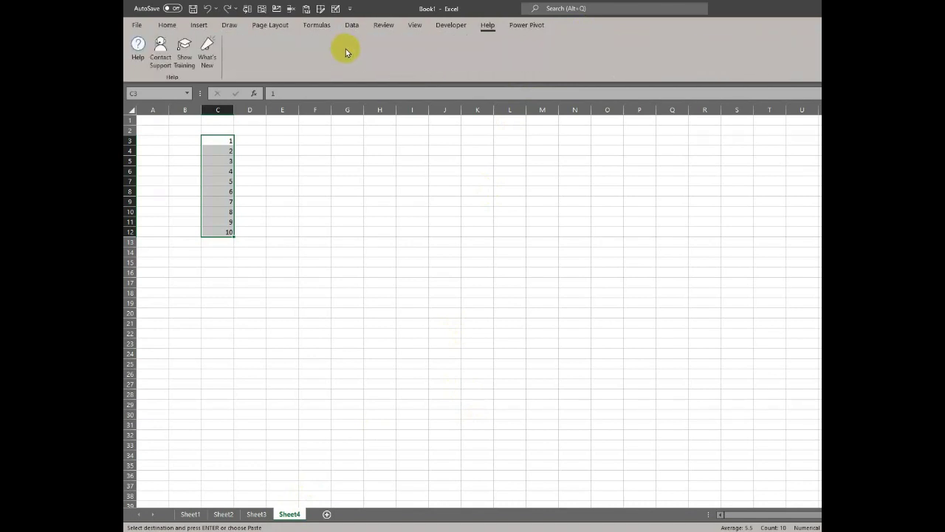
scroll(350, 55, down, 9)
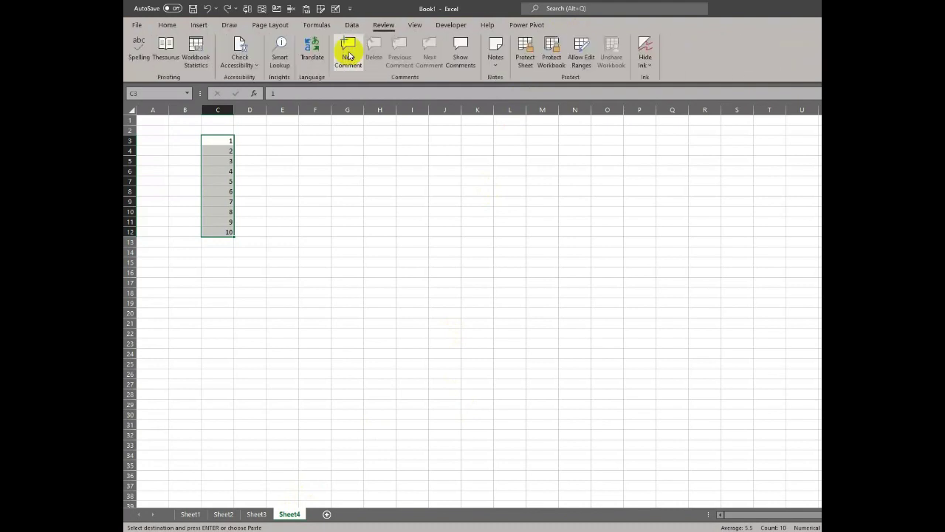
scroll(350, 56, up, 4)
scroll(349, 53, up, 5)
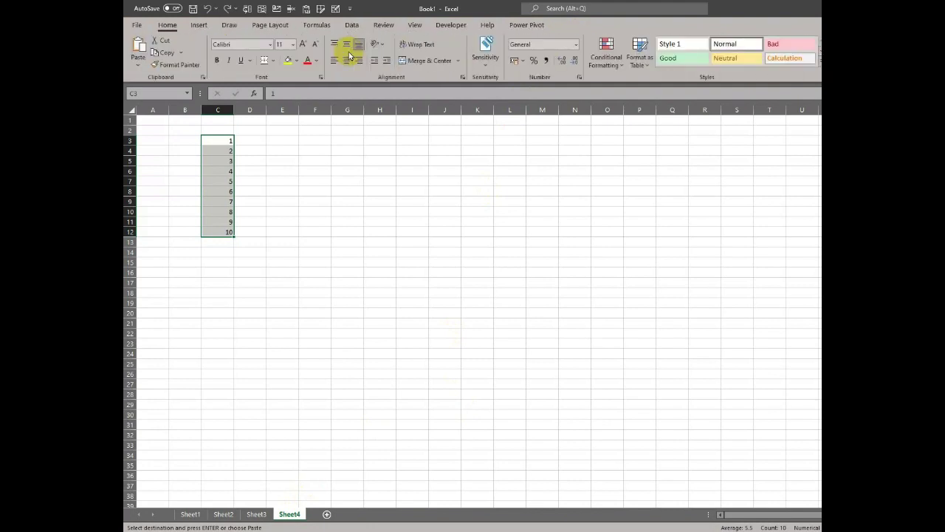
Browse the Formulas, Data and Draw commands and return to the Home commands
scroll(350, 55, down, 10)
scroll(350, 55, up, 6)
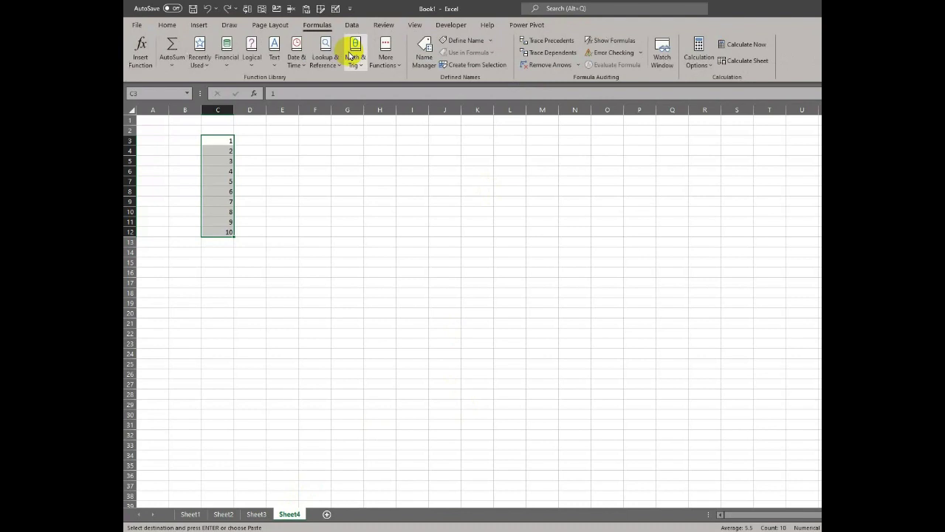
scroll(448, 56, up, 4)
scroll(449, 49, down, 5)
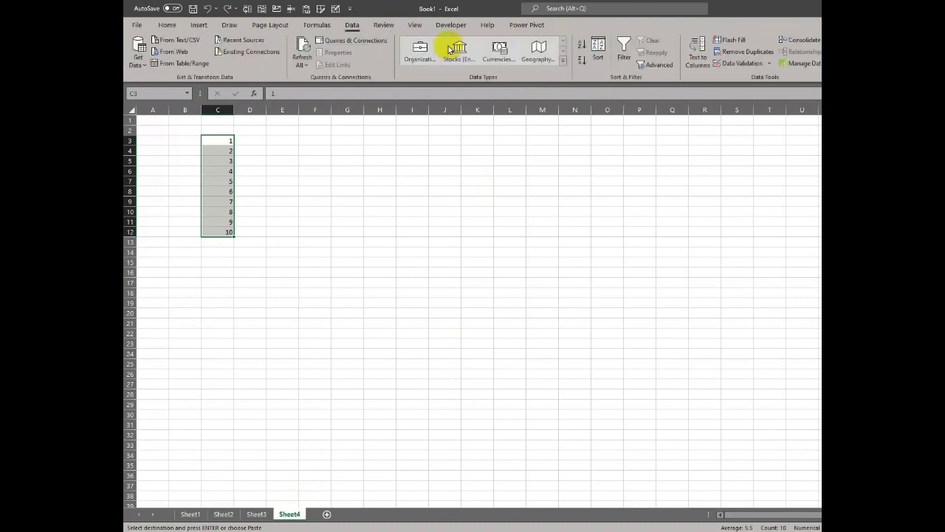
scroll(449, 47, down, 5)
scroll(449, 47, up, 8)
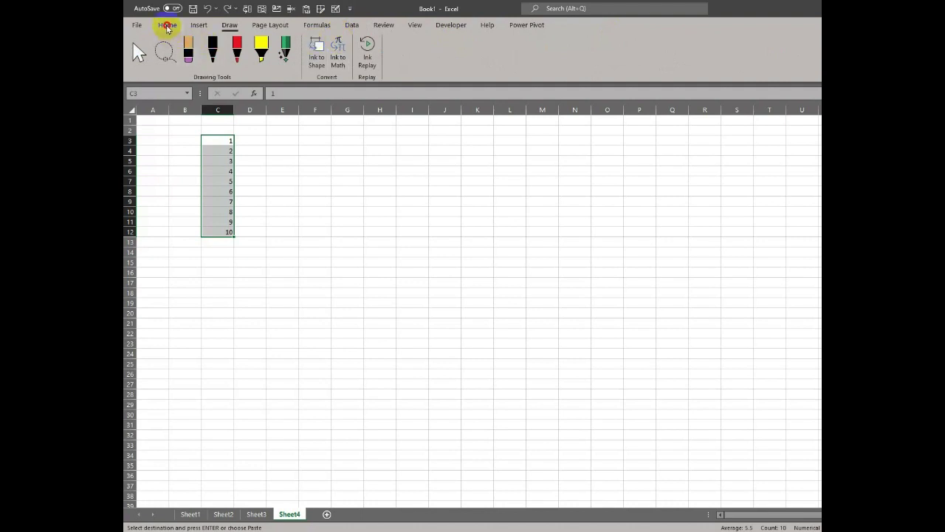
click(168, 27)
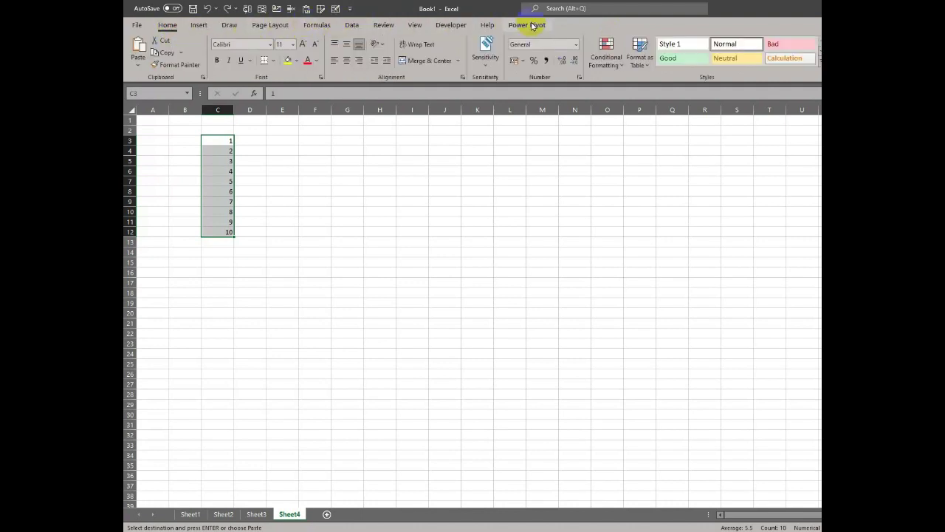
key(ctrl+v)
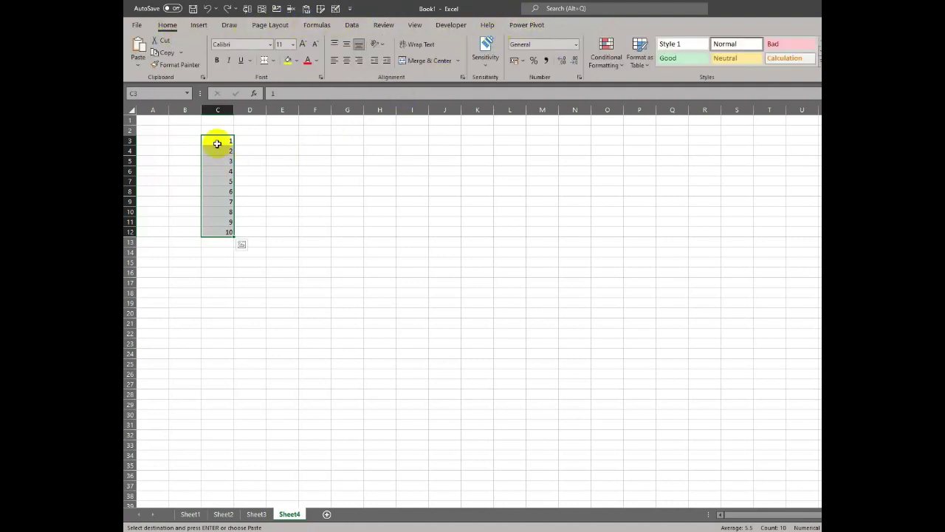
Insert a clustered column chart of cells C3 to C12 using Quick Analysis and place it beside the numbers, starting around column G
drag(217, 142, 224, 232)
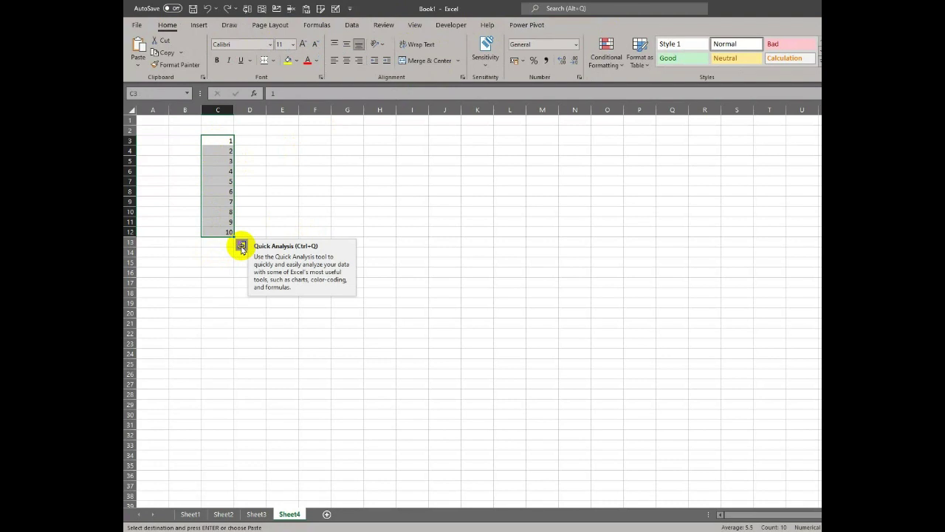
click(241, 246)
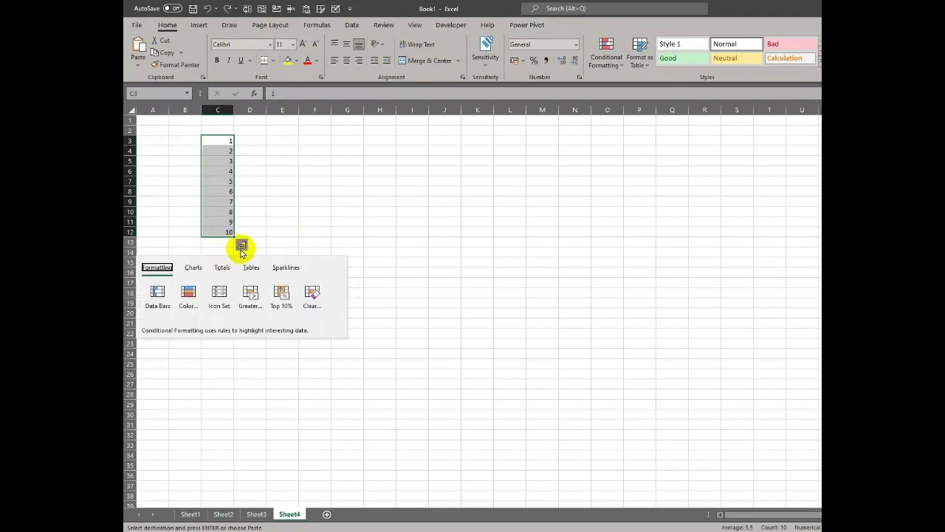
click(192, 268)
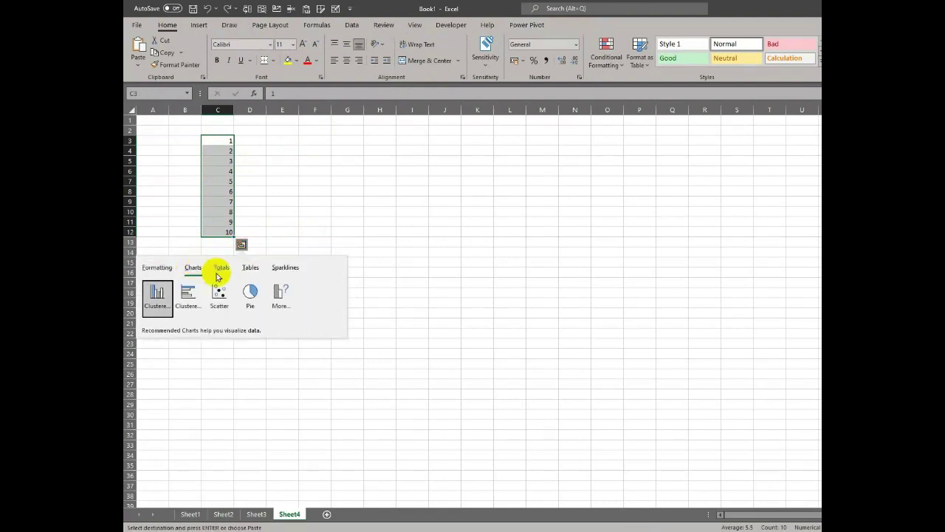
click(163, 300)
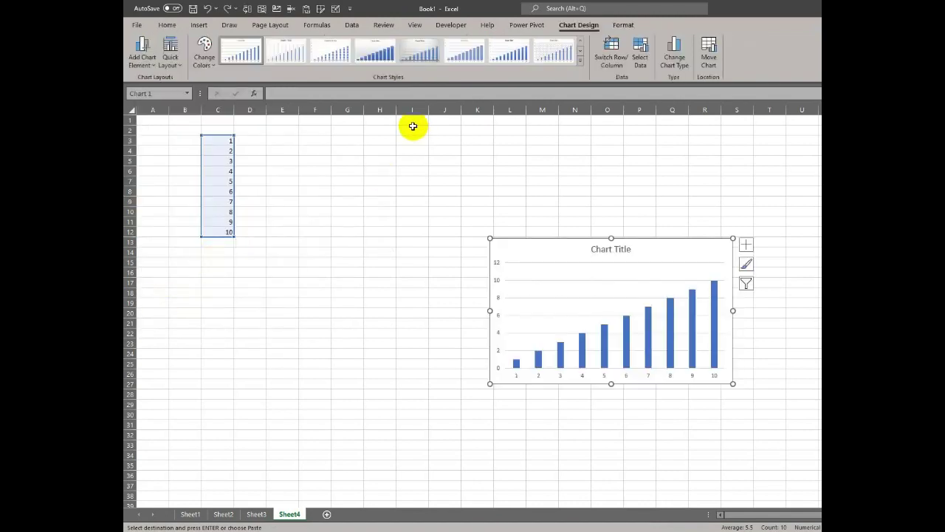
drag(529, 245, 365, 170)
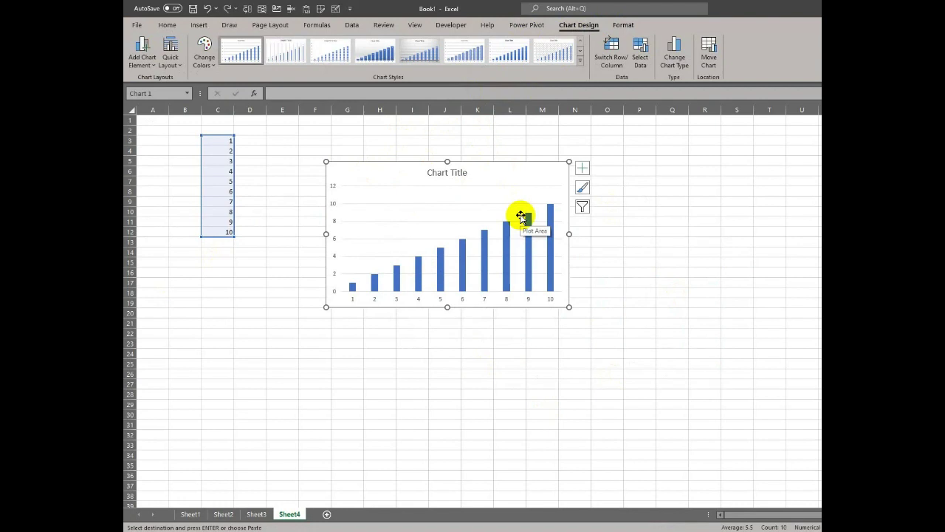
Alternate between selecting number cells and the chart to compare which chart-specific commands are offered
click(219, 170)
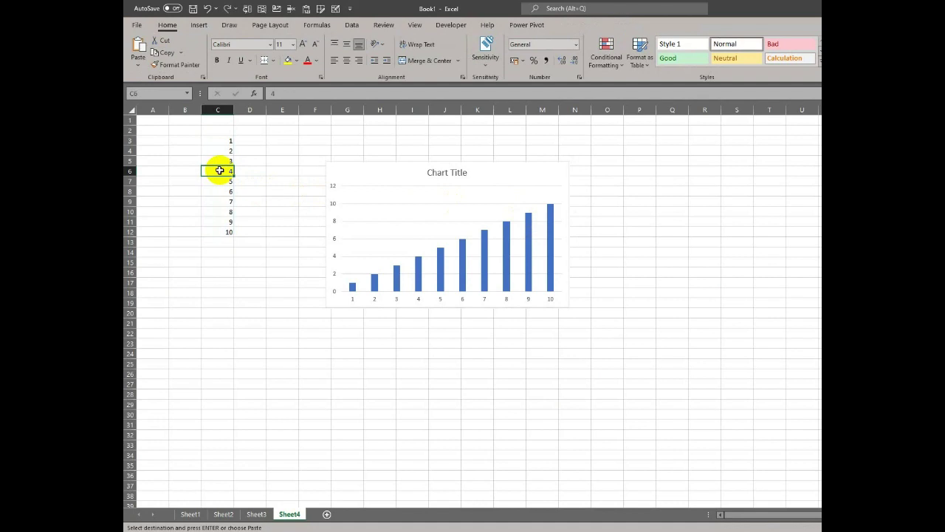
click(479, 207)
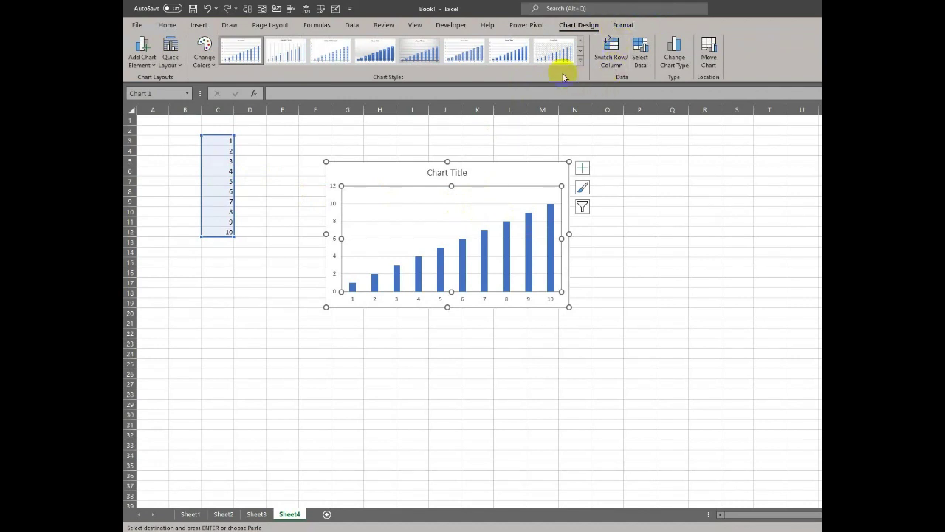
click(211, 184)
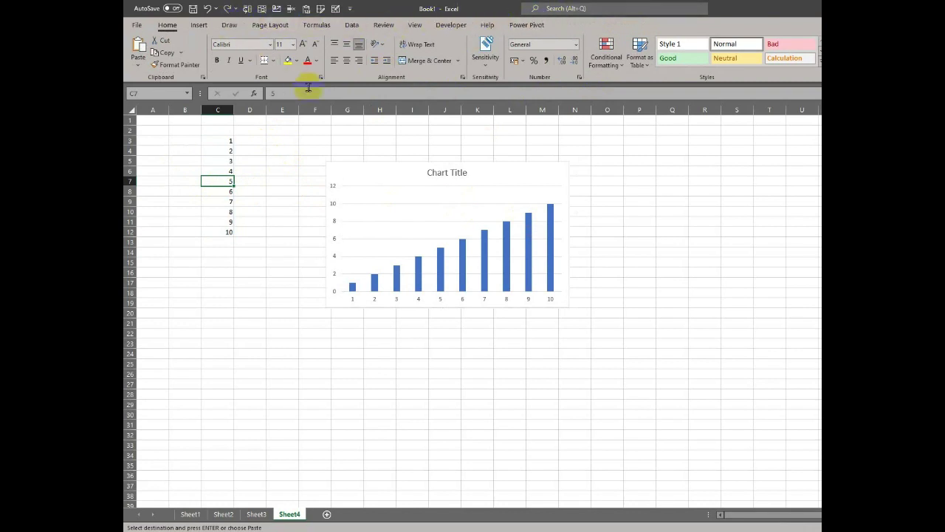
click(495, 174)
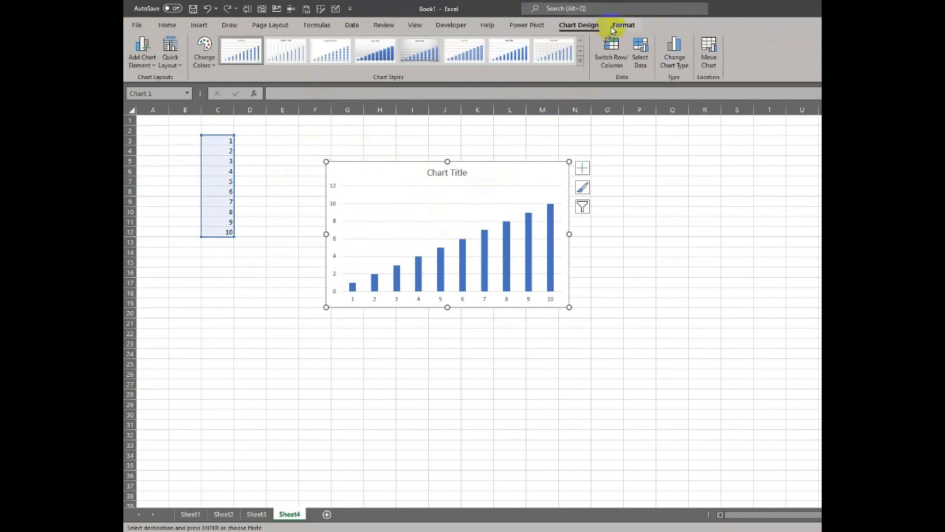
View the chart's available elements and cut the chart from Sheet4
click(582, 168)
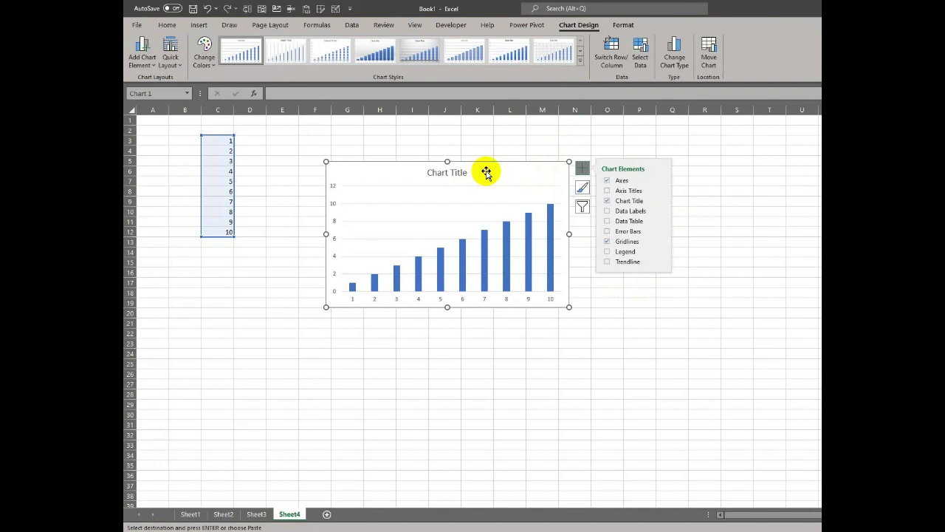
key(ctrl+x)
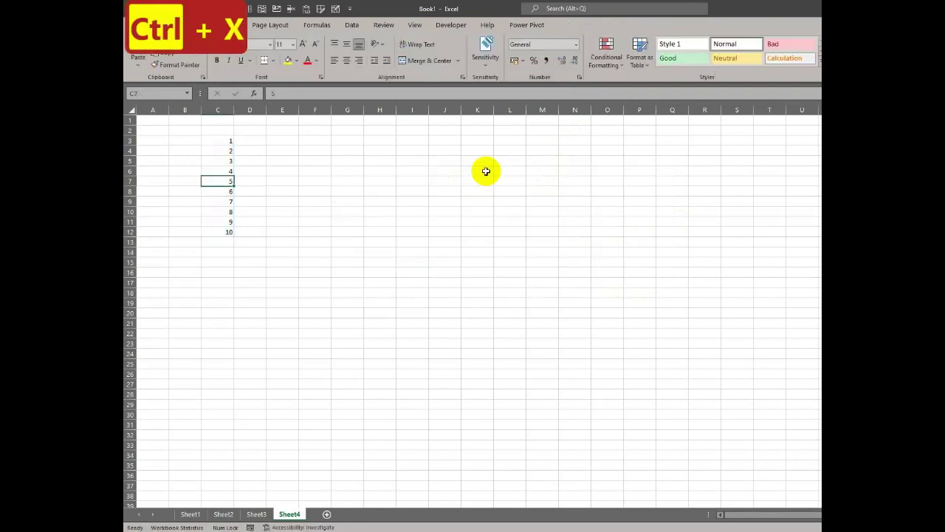
click(313, 161)
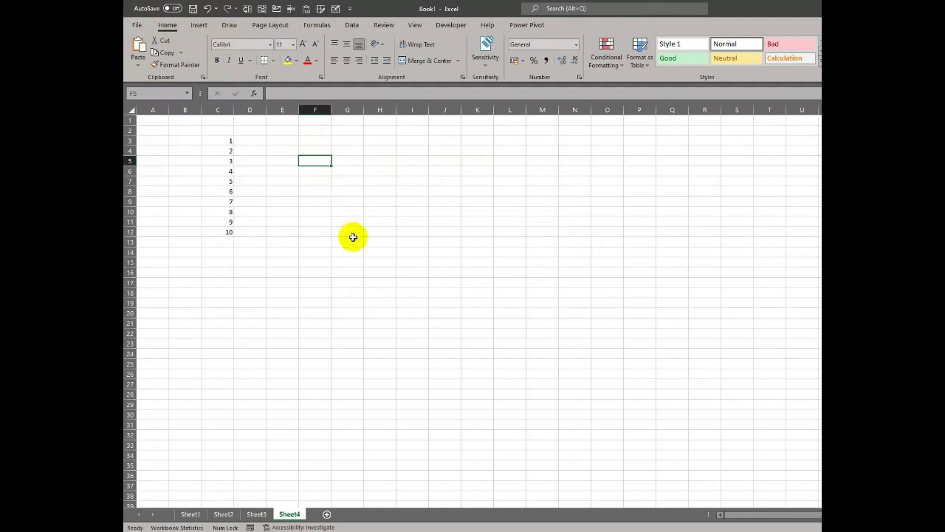
Select the numbers in cells C3 to C12 and check their number format
ctrl+scroll(346, 285, up, 3)
ctrl+scroll(347, 286, up, 2)
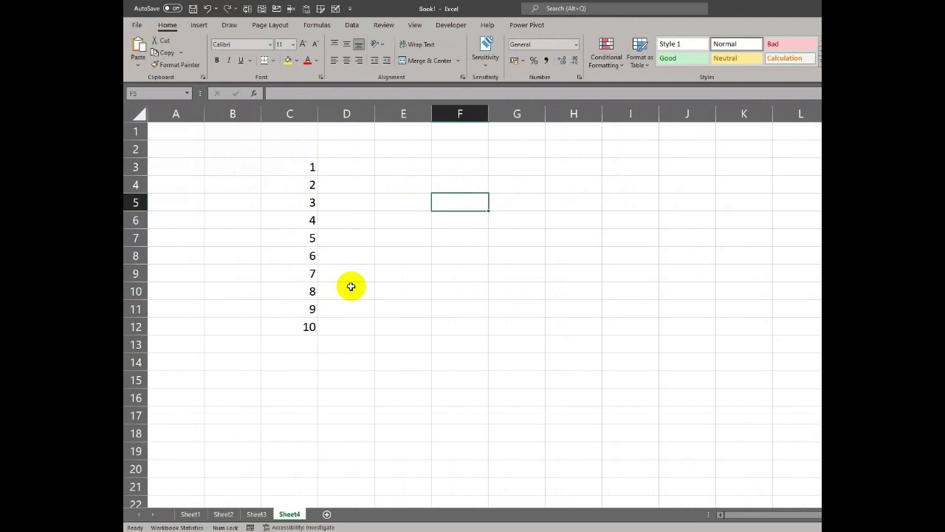
drag(293, 169, 305, 326)
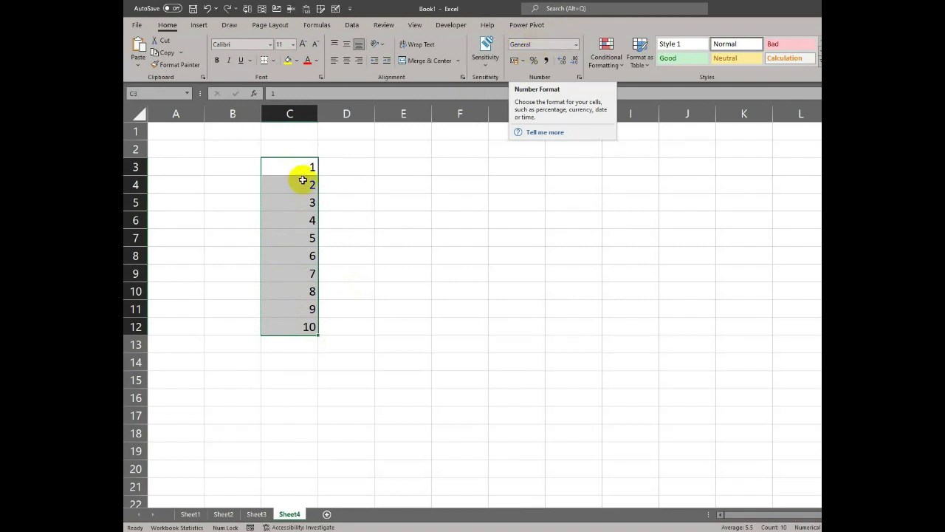
Enter the date 1-1-2023 in cell D3 and fill the daily series down to D12
click(353, 167)
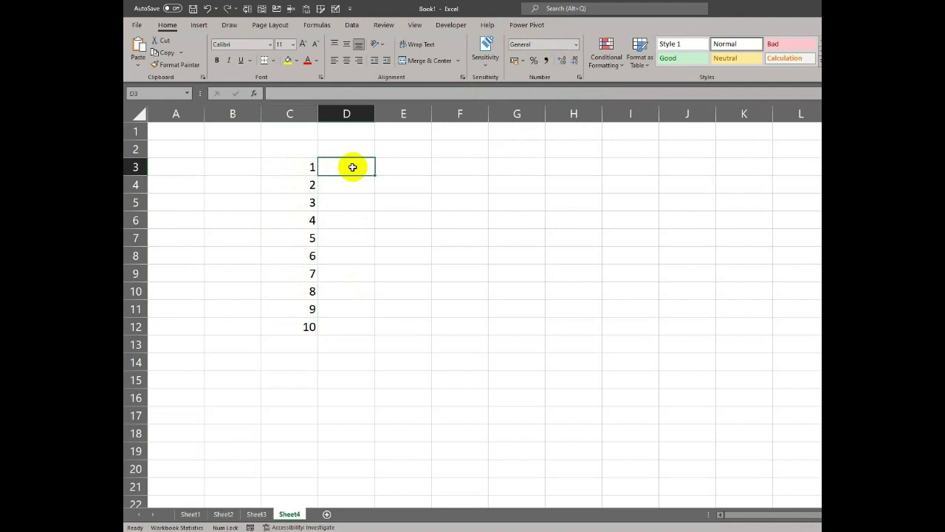
text(1-1-200)
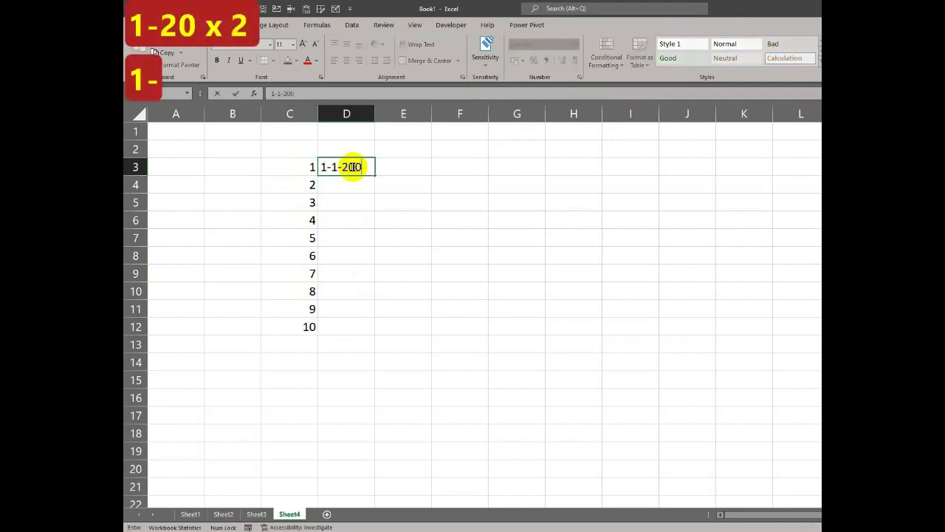
key(BackSpace)
text(23)
key(Return)
click(350, 166)
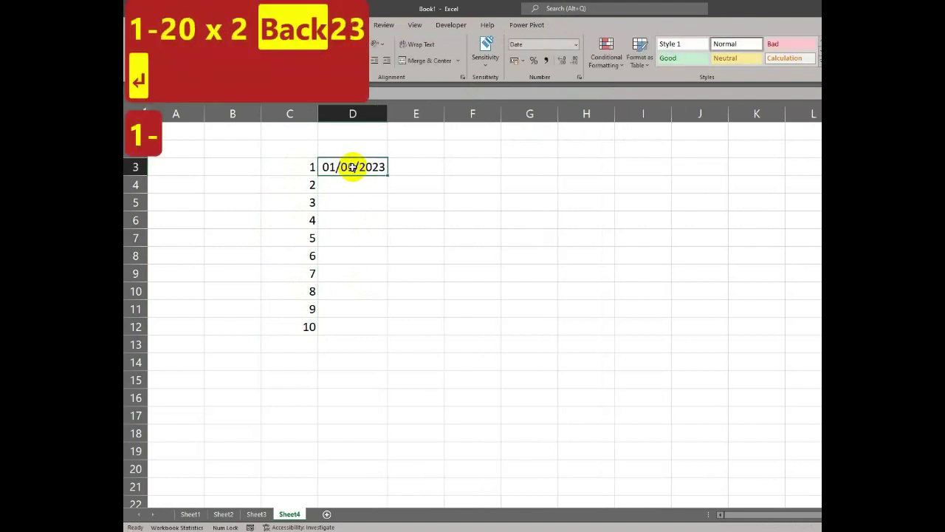
drag(386, 174, 384, 332)
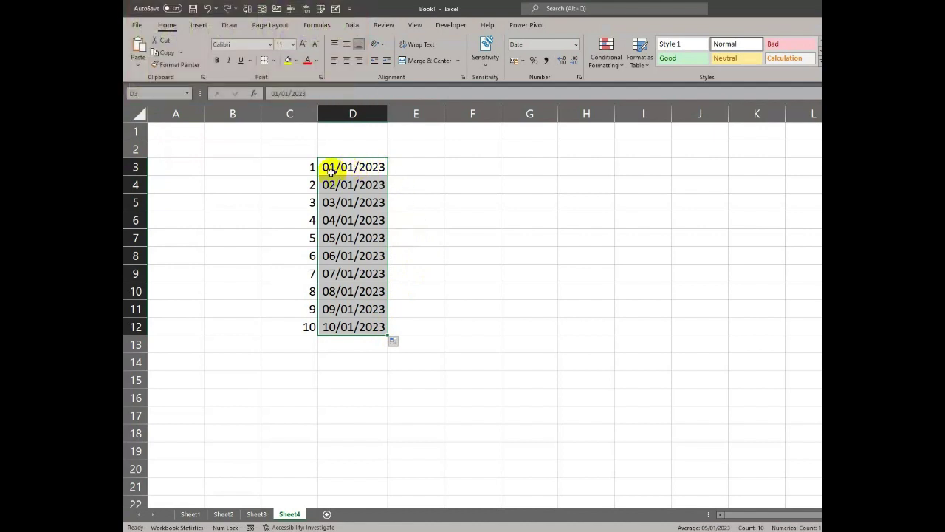
Compare the number formats of cells C3 and D3
click(308, 168)
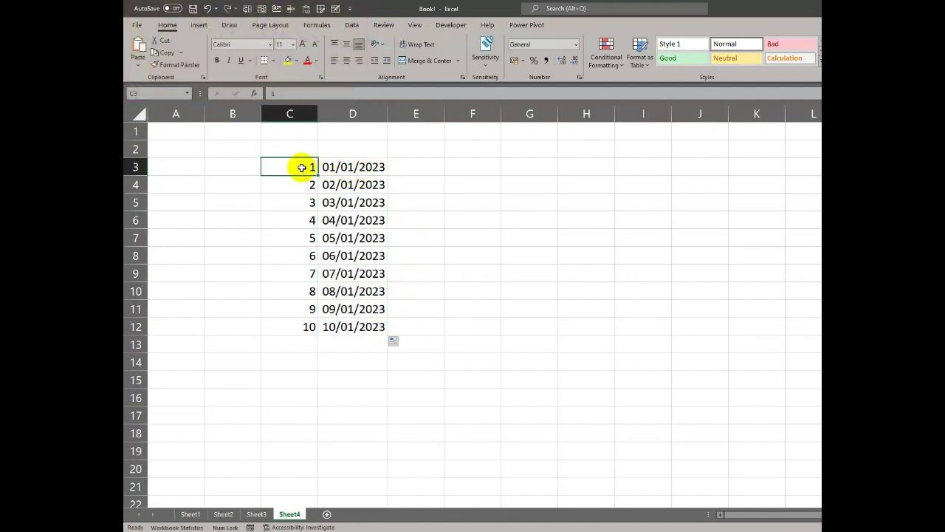
click(371, 168)
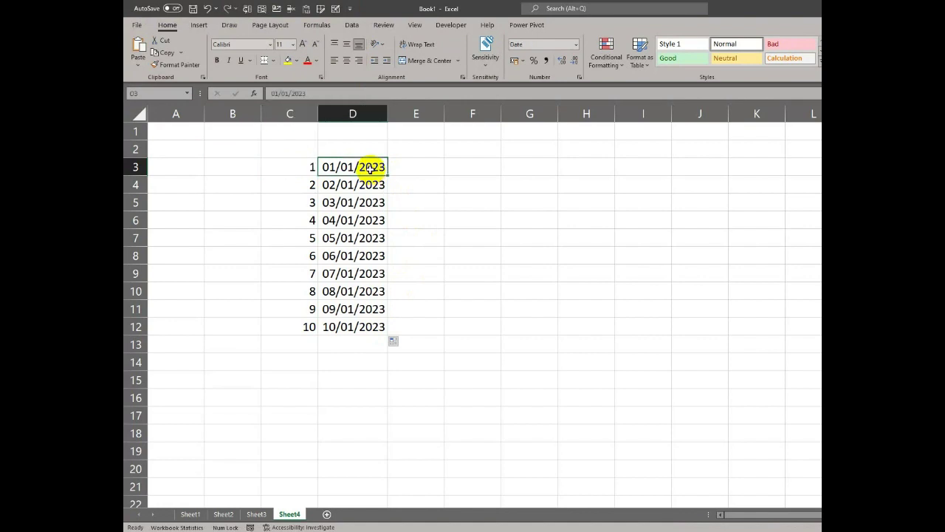
click(296, 167)
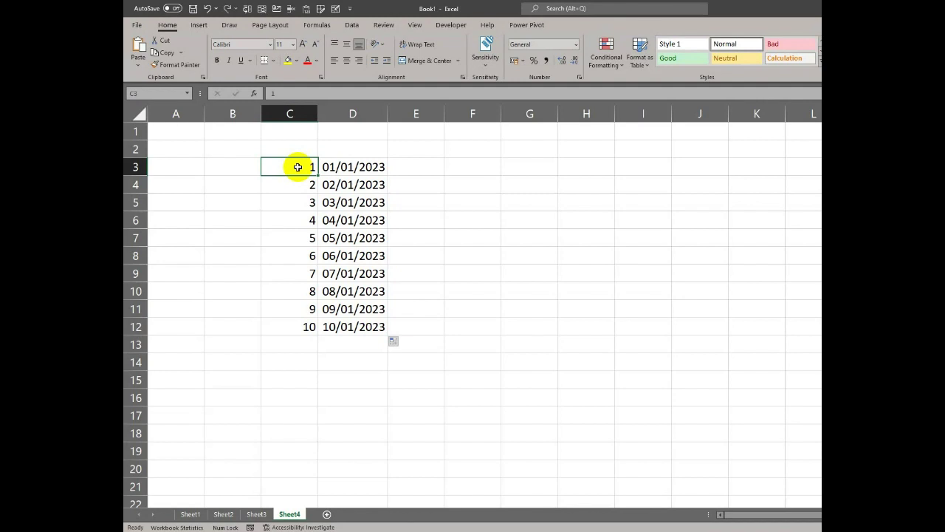
Format cells C3 to C12 as Number with one decimal place
drag(298, 167, 306, 332)
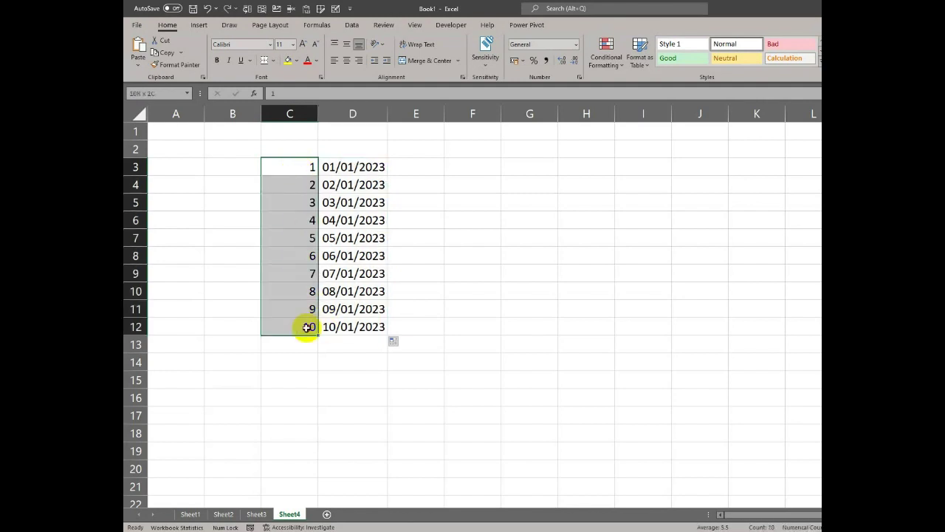
click(576, 44)
click(555, 100)
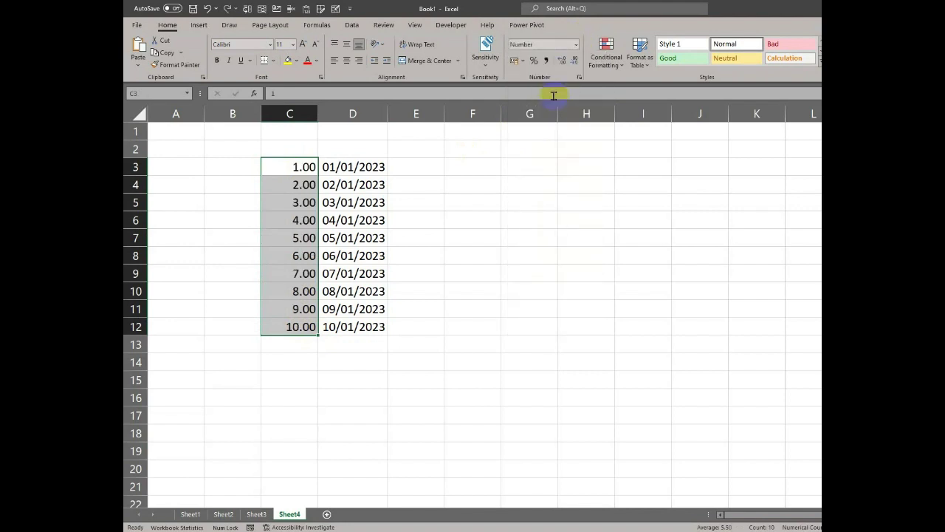
click(563, 60)
click(573, 61)
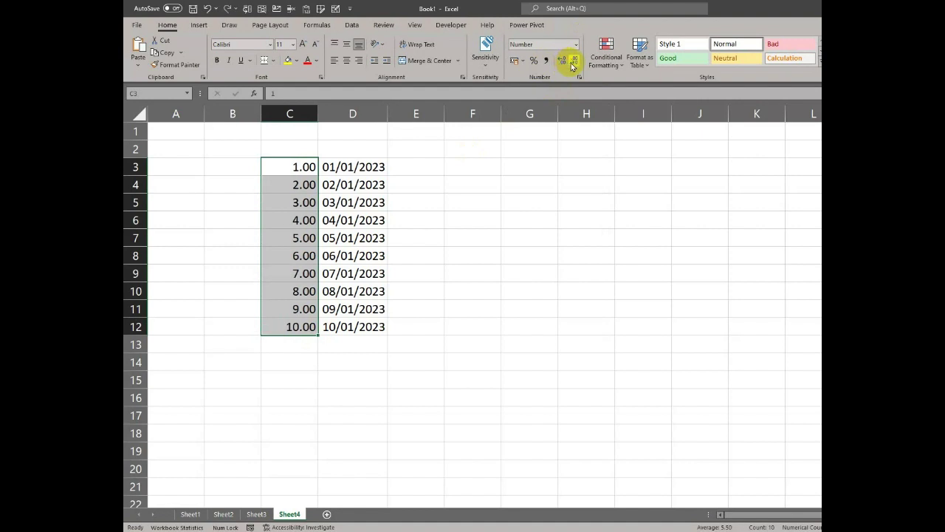
click(573, 60)
Replace the value in cell C5 with 8 stored as text, using a leading apostrophe
click(298, 210)
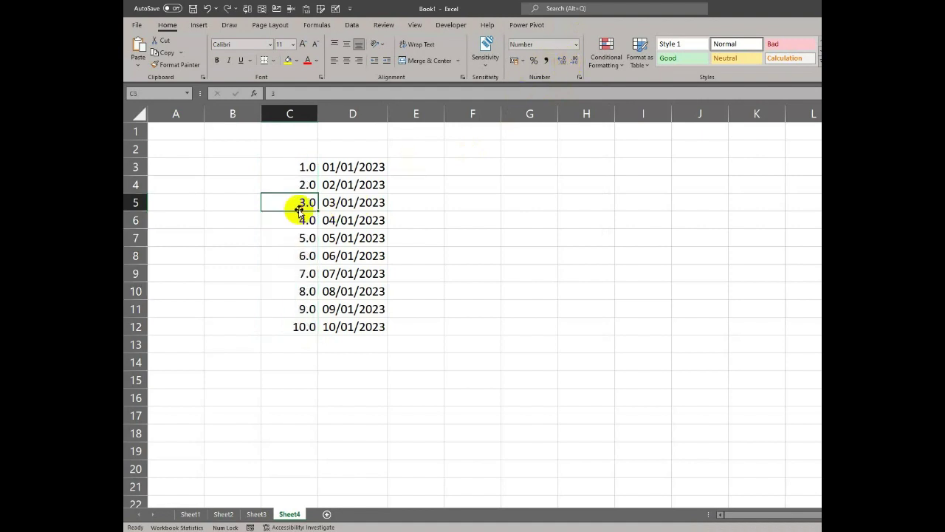
text('8)
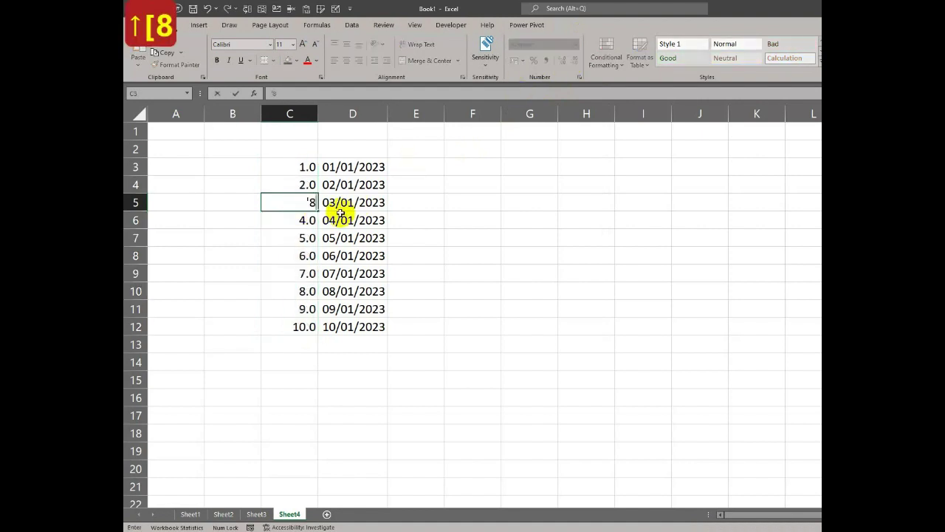
key(Return)
key(Up)
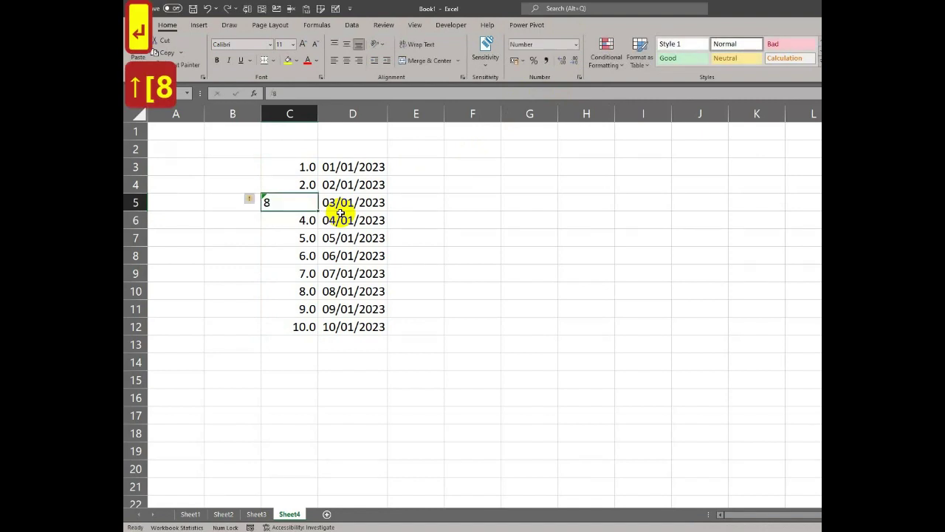
Right-align cell C5 and view its error-checking options without applying any
click(359, 59)
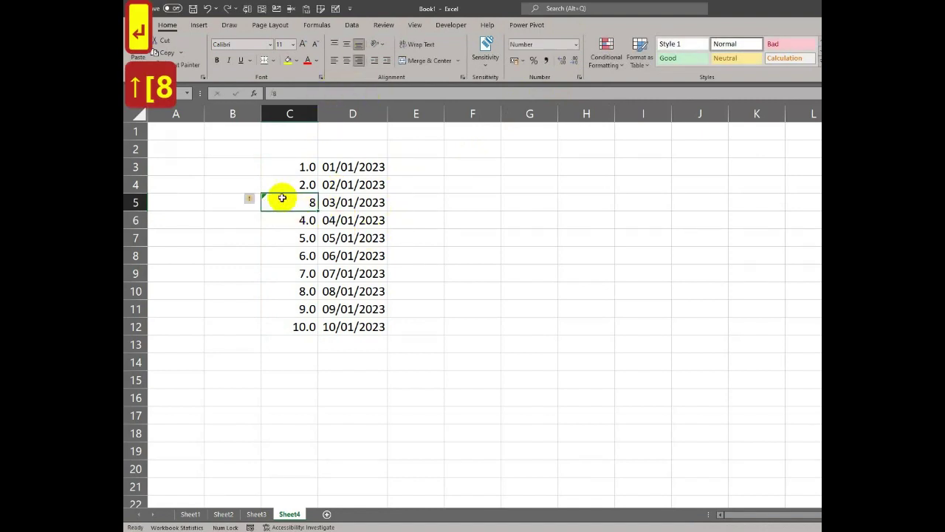
click(252, 199)
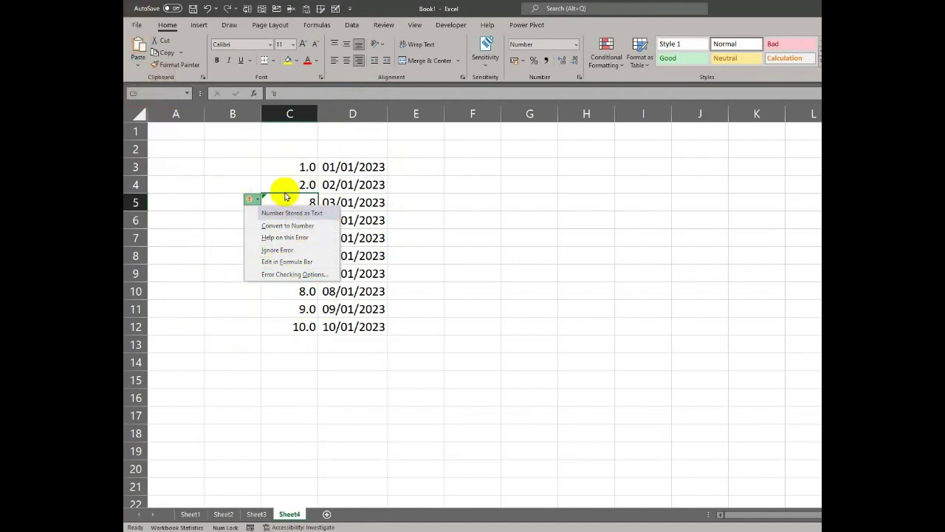
click(426, 222)
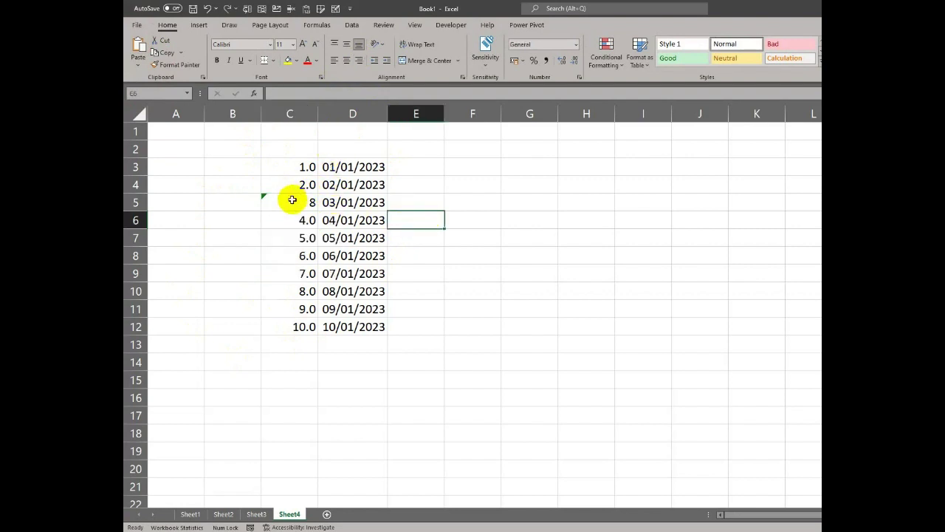
Set the number format of cell C5 to General and compare its format with that of cell C3
click(292, 200)
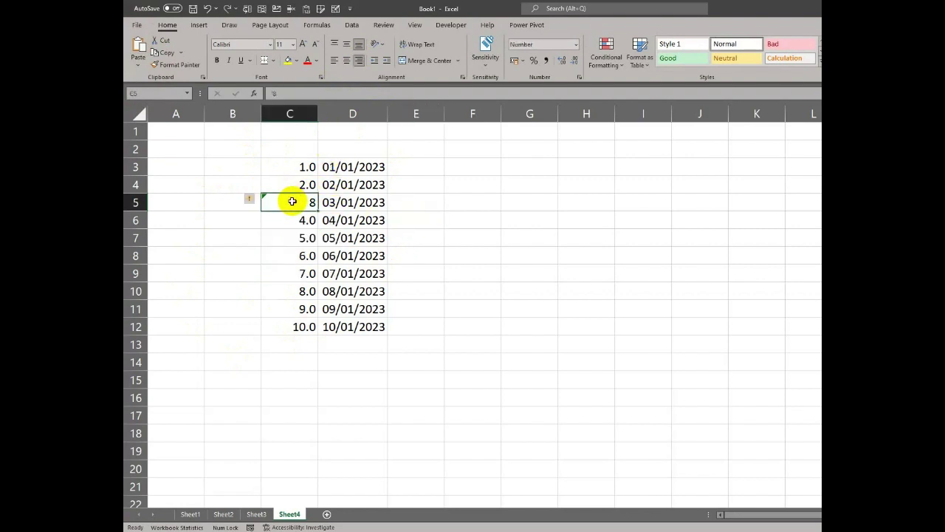
click(575, 45)
click(553, 71)
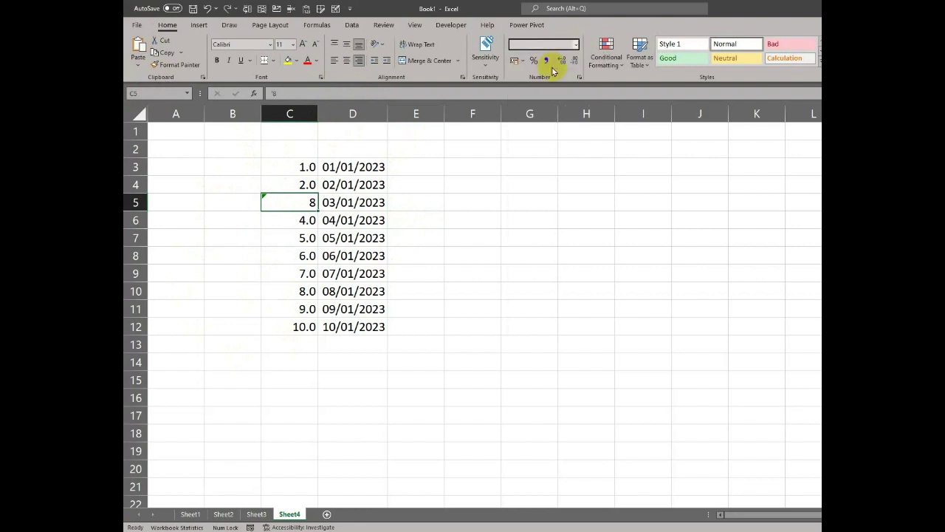
click(289, 166)
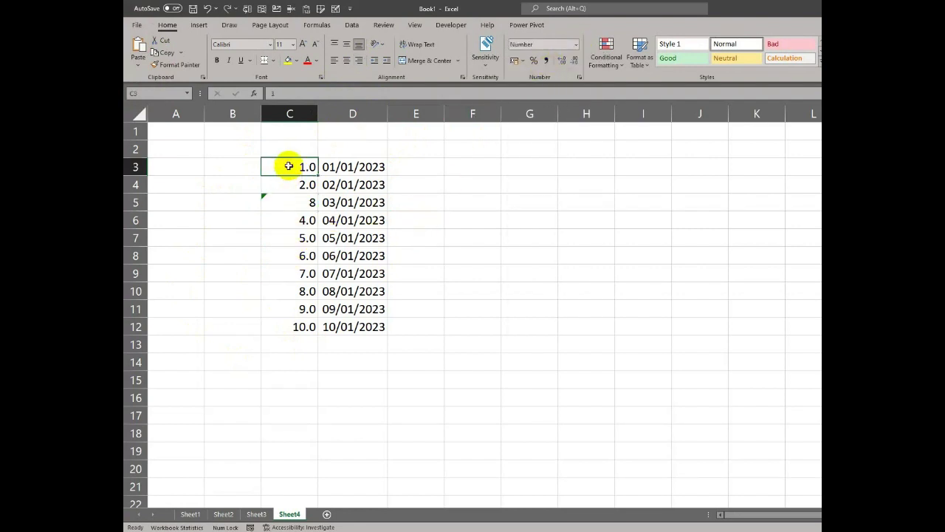
click(295, 200)
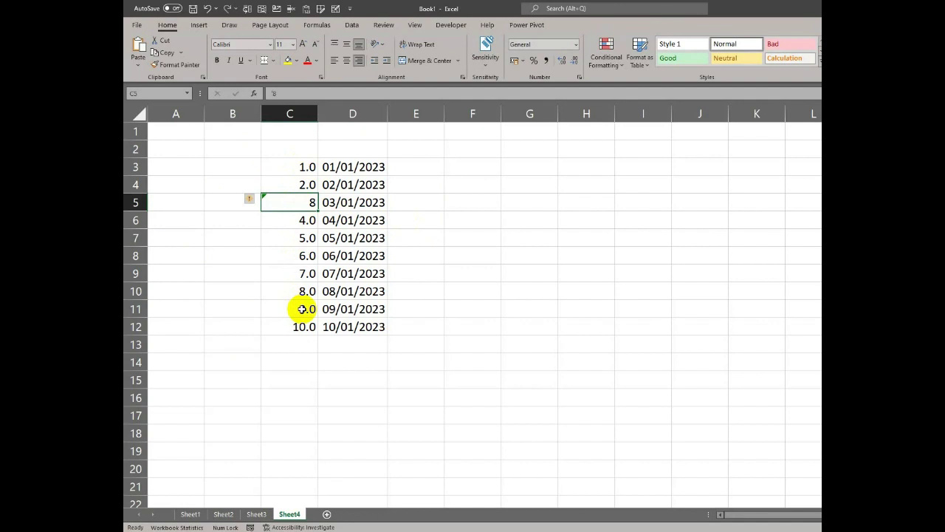
Remove the leading apostrophe from the 8 in cell C5 and reselect the cell
key(F2)
key(Home)
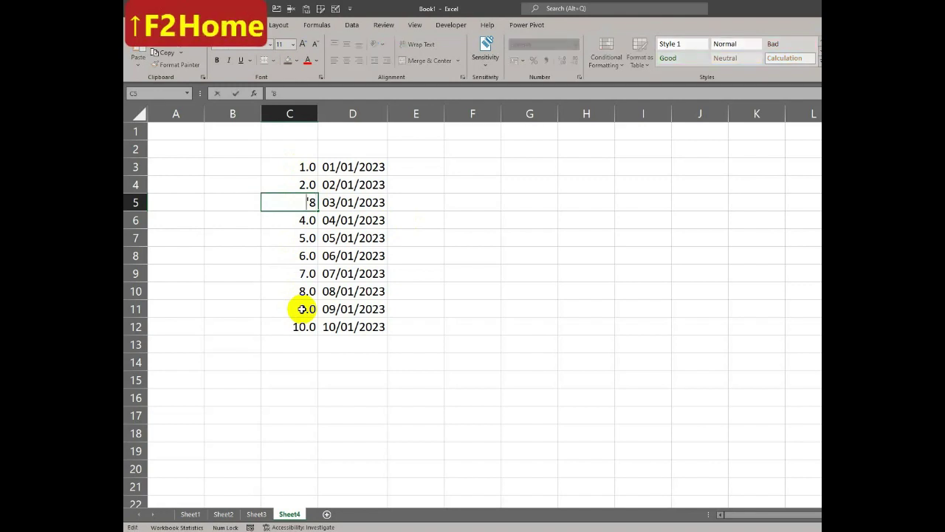
key(Delete)
key(Return)
key(Up)
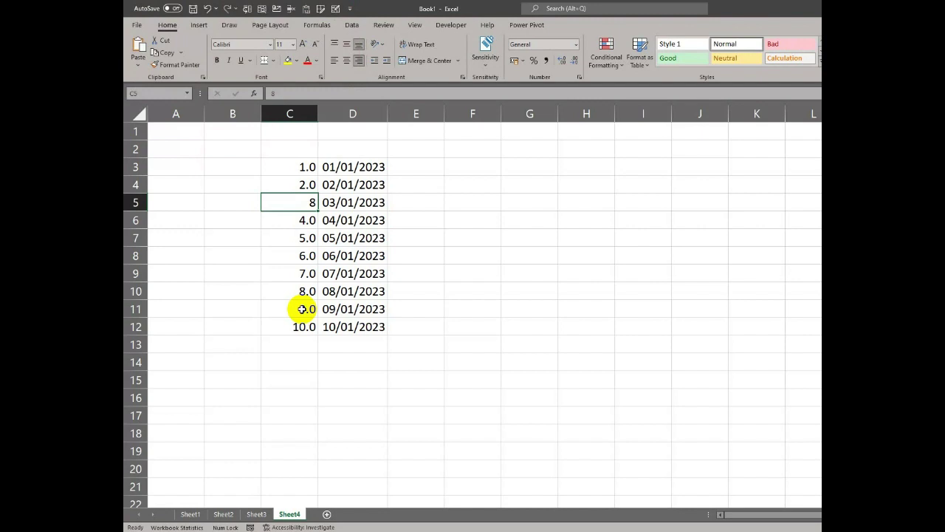
Put the leading apostrophe back before the 8 in cell C5 and reselect the cell
key(F2)
key(Home)
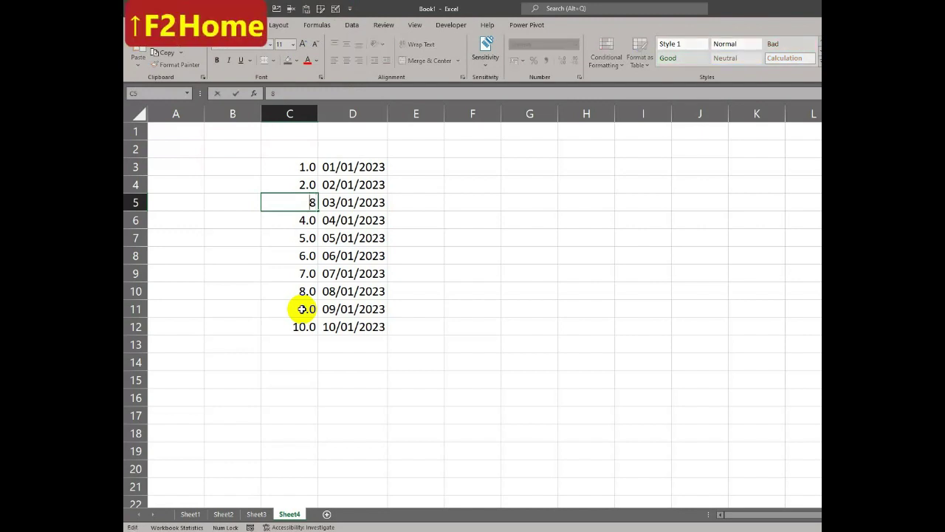
text(')
key(Return)
key(Up)
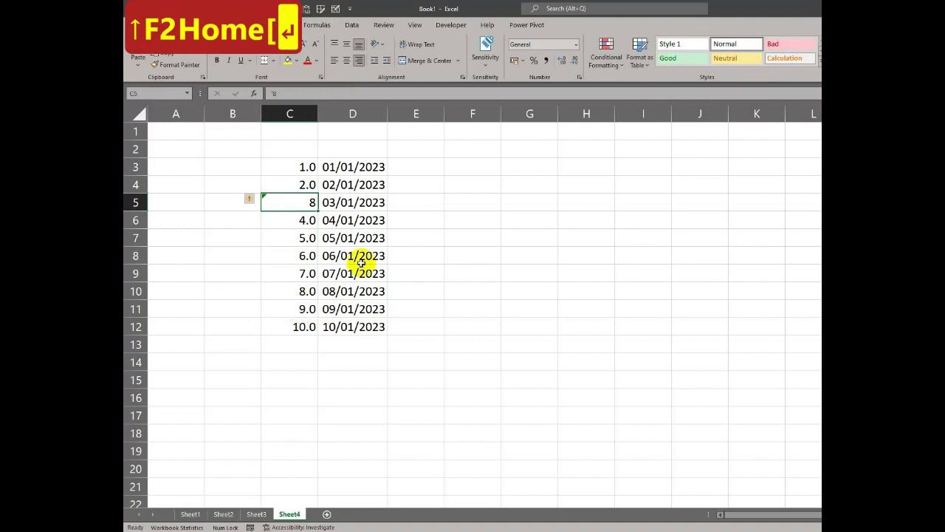
Increase cells C3 to C12 to two decimal places and reduce them back to one
drag(312, 165, 312, 326)
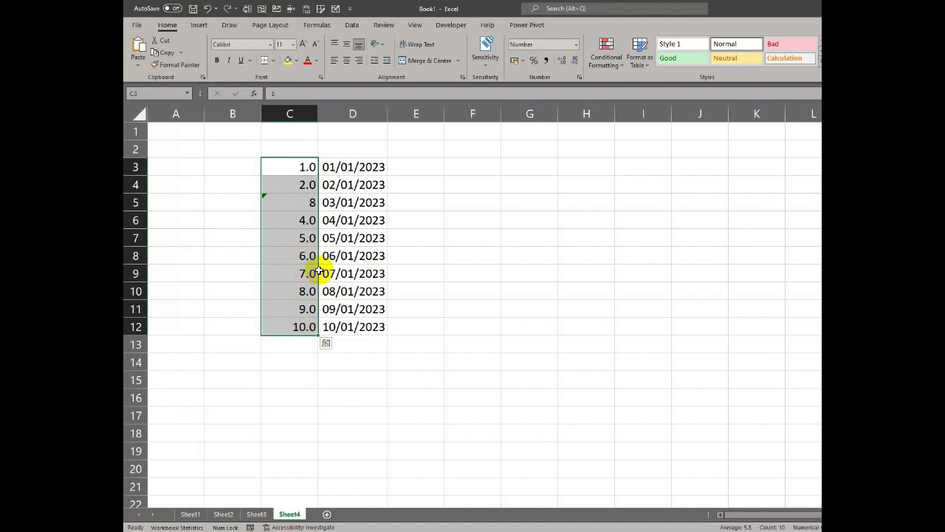
drag(308, 167, 302, 327)
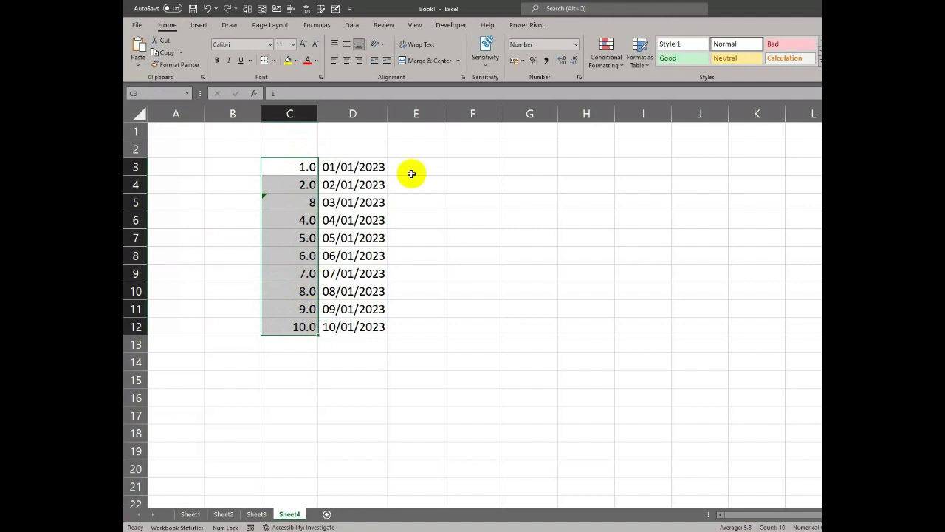
click(564, 60)
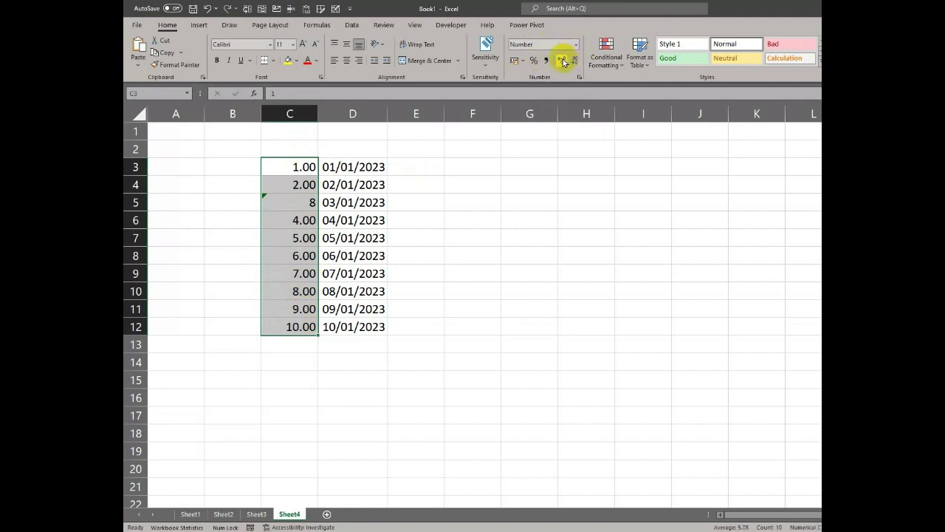
click(574, 60)
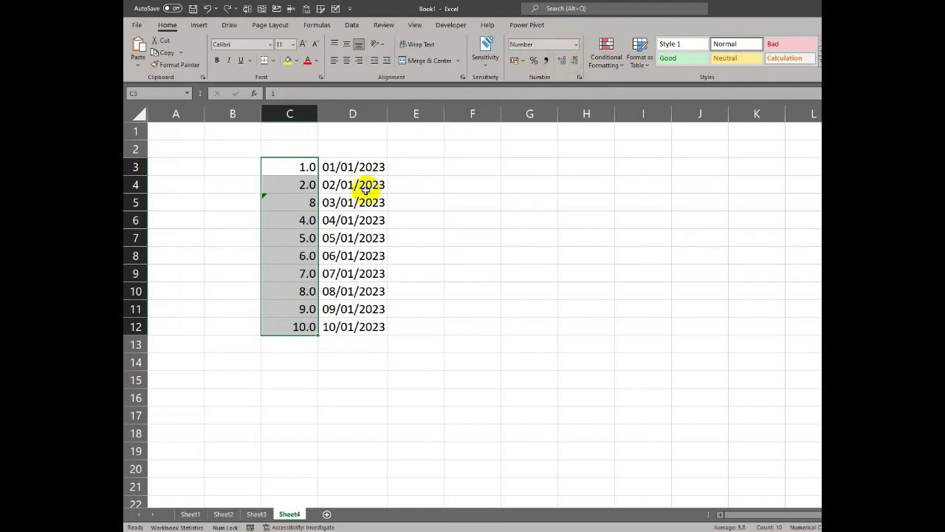
Turn the text 8 in cell C5 into a number by deleting its leading apostrophe
click(309, 204)
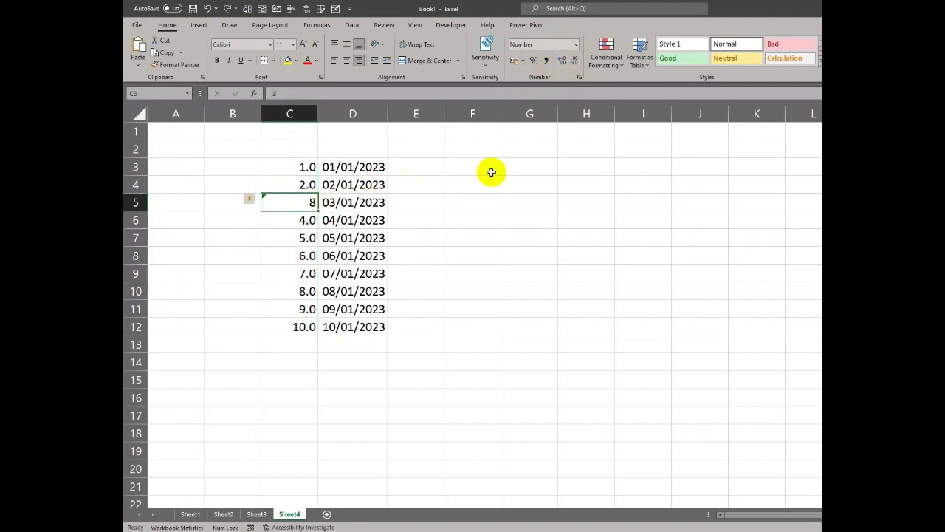
key(F2)
key(Home)
key(Delete)
key(Return)
key(Up)
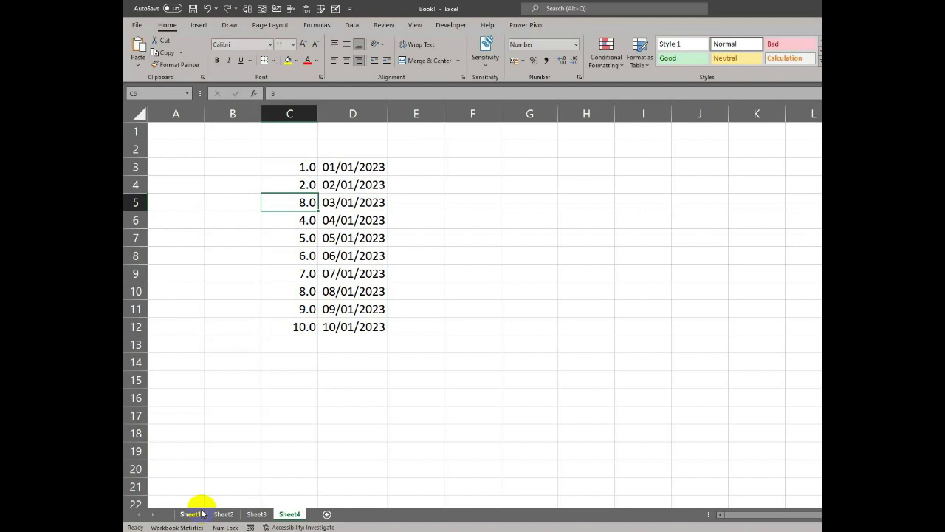
From cell C1, jump to the last used cell D12, go on to the sheet's last row and column A, and return to A1
click(295, 130)
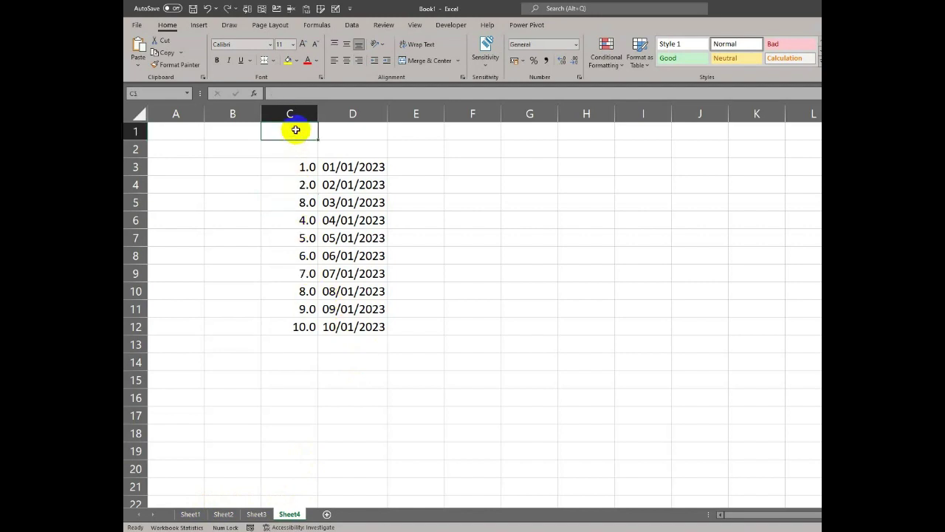
key(ctrl+End)
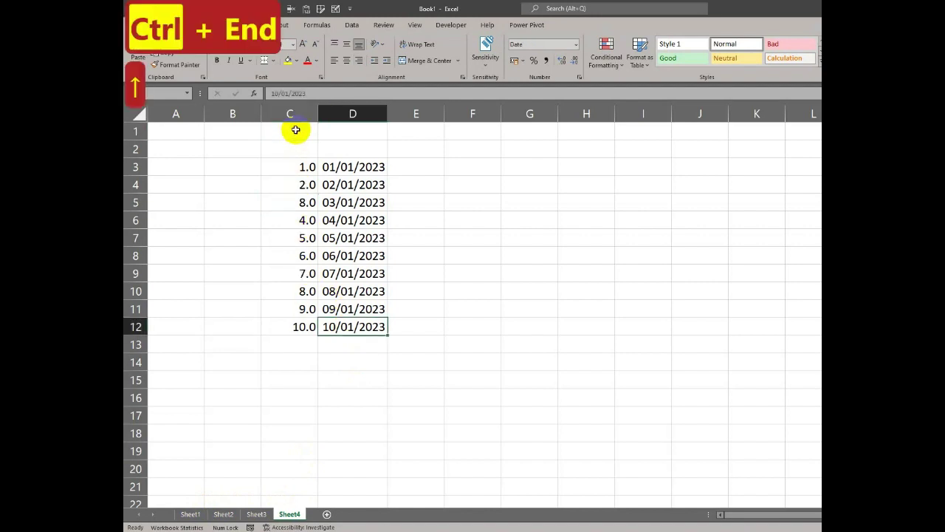
key(End)
key(Down)
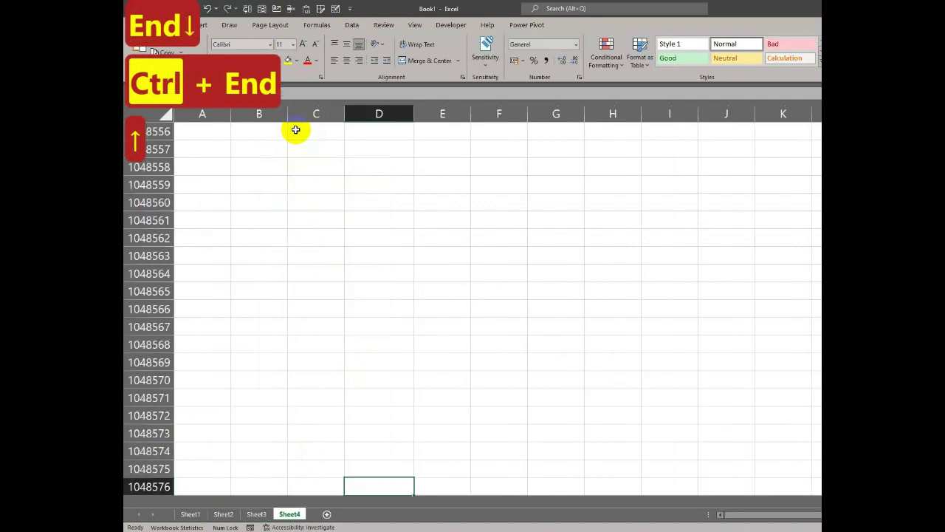
key(Home)
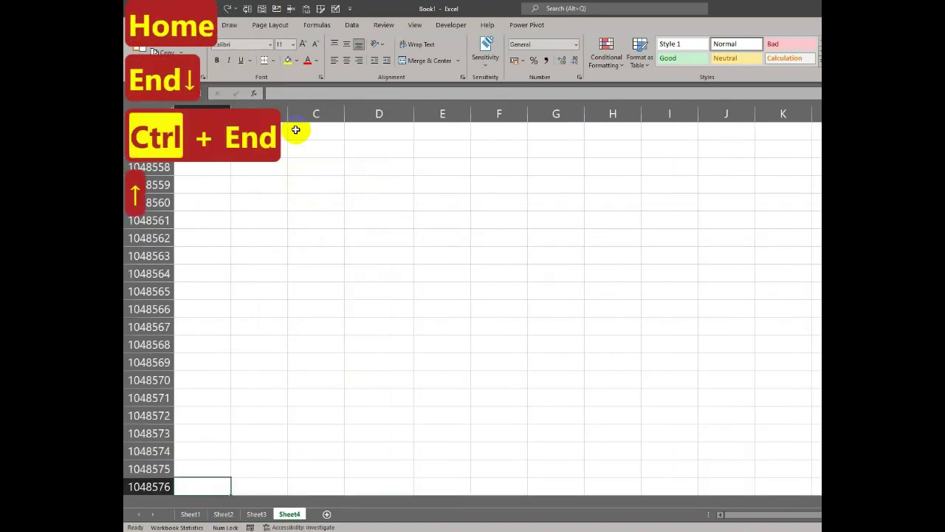
key(Up)
key(ctrl+Home)
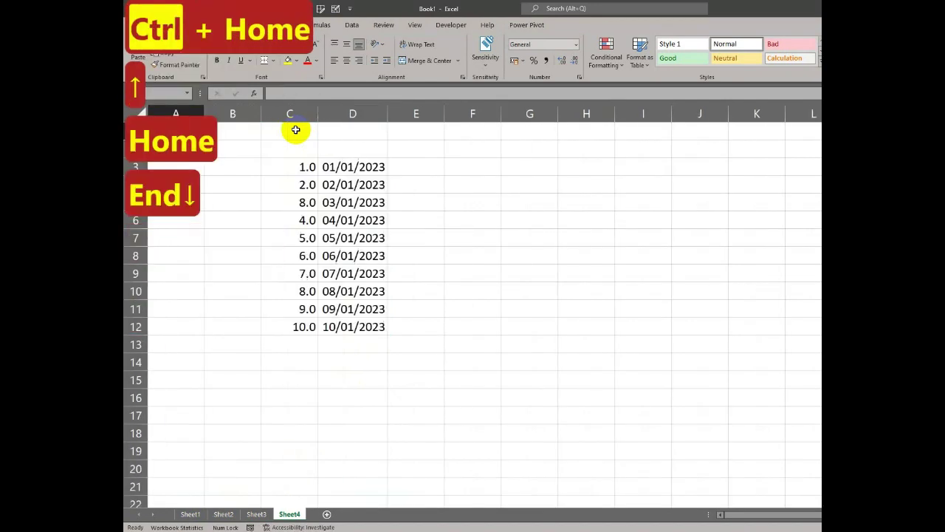
Starting in cell C1, jump down column C through C3 and C12 to the sheet's last row and back up to C12
key(Right)
key(Right)
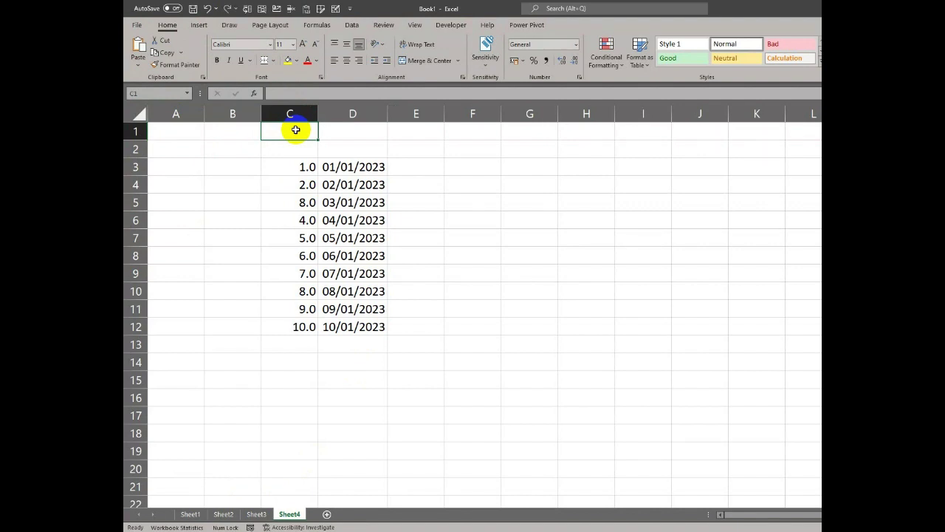
key(ctrl+Down)
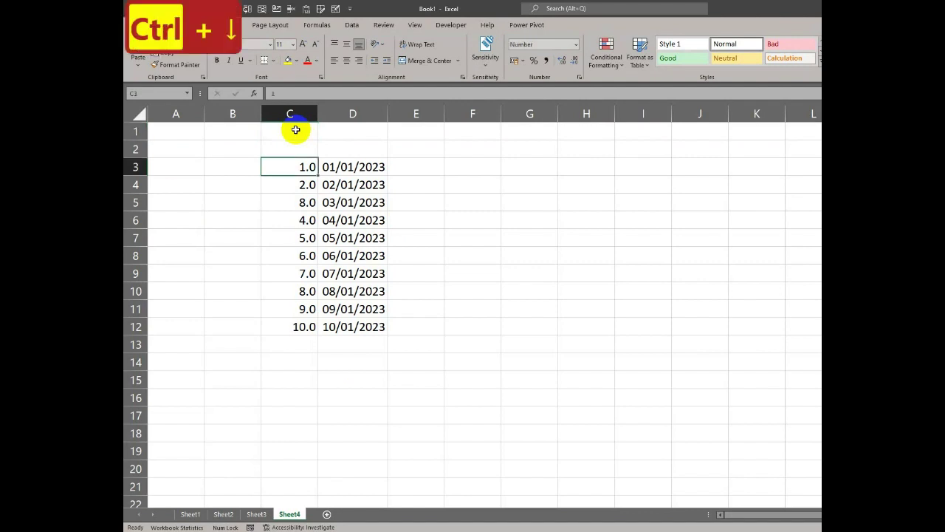
key(ctrl+Down)
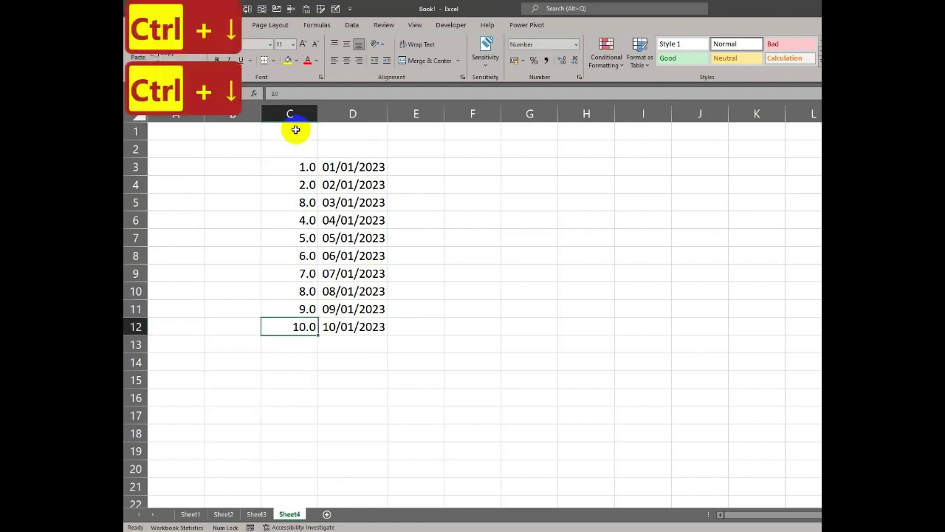
key(ctrl+Down)
key(ctrl+Up)
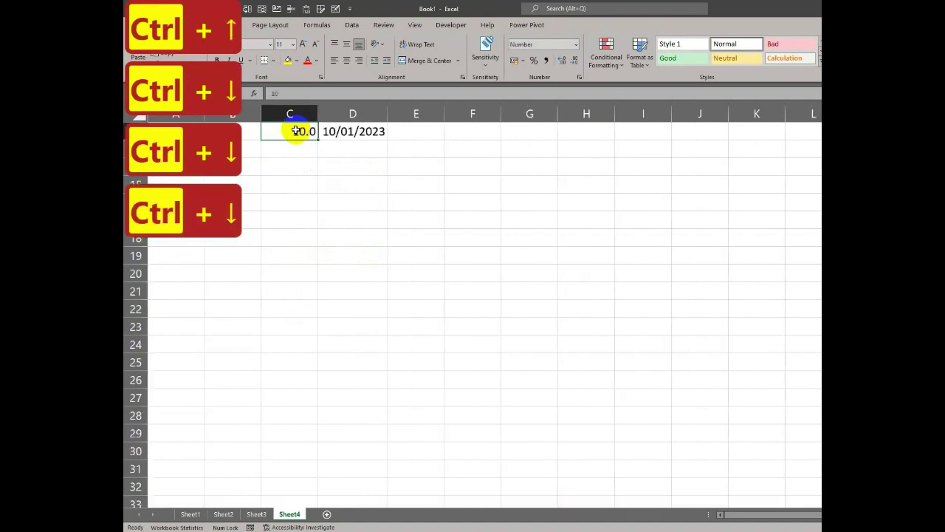
Jump between the corner cells of the data block C3 to D12, ending in D12
key(ctrl+Right)
key(ctrl+Up)
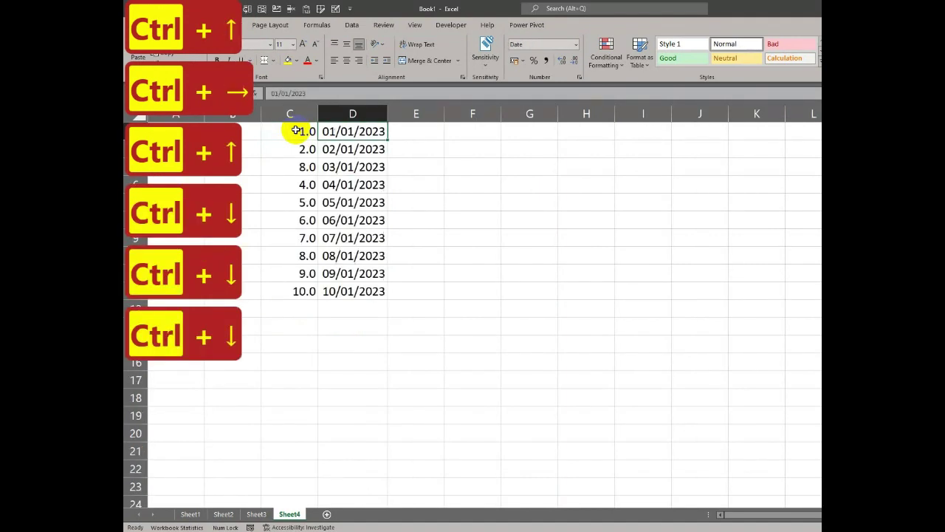
key(ctrl+Left)
key(ctrl+Down)
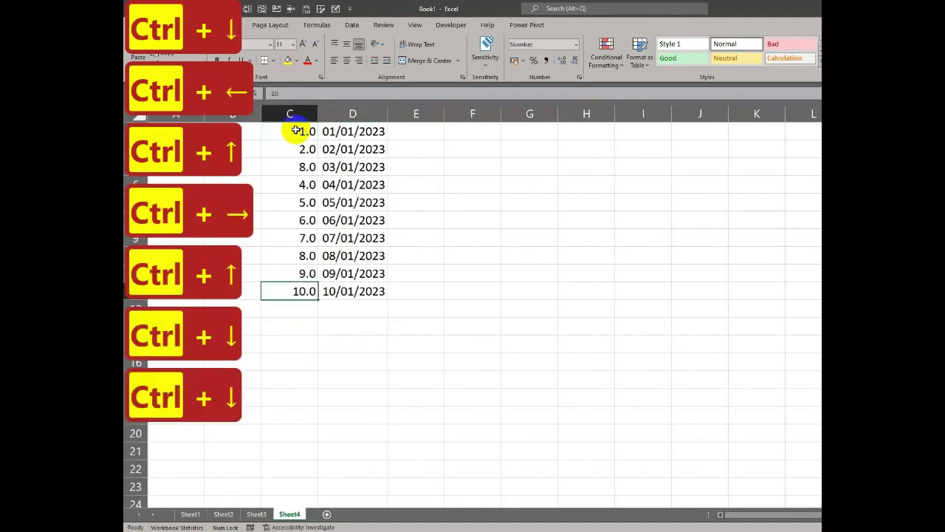
key(ctrl+Up)
key(ctrl+Right)
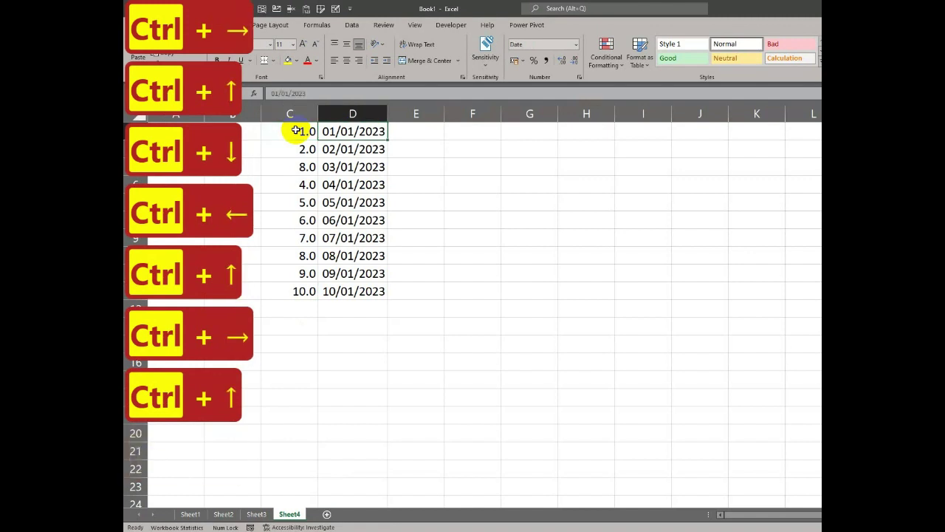
key(ctrl+Down)
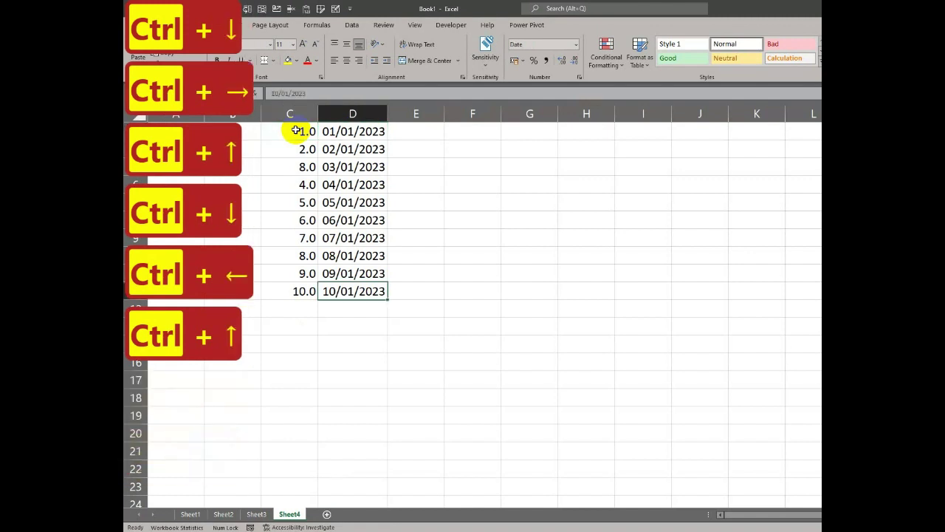